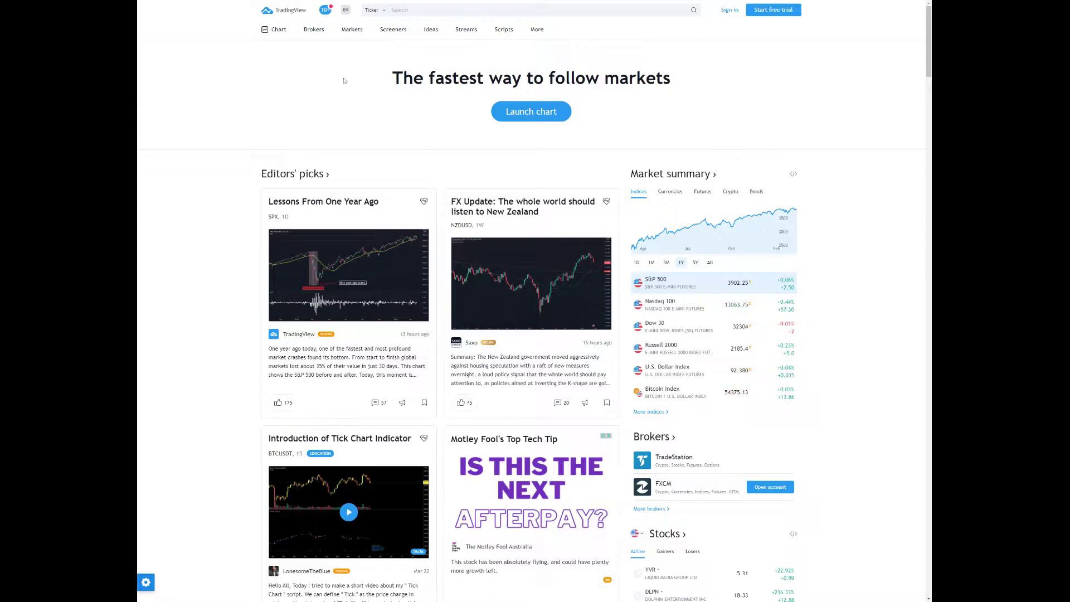
Open the full chart workspace from the homepage and dismiss the promotional pop-up.
{"action": "mouse_move", "coordinate": [346, 33]}
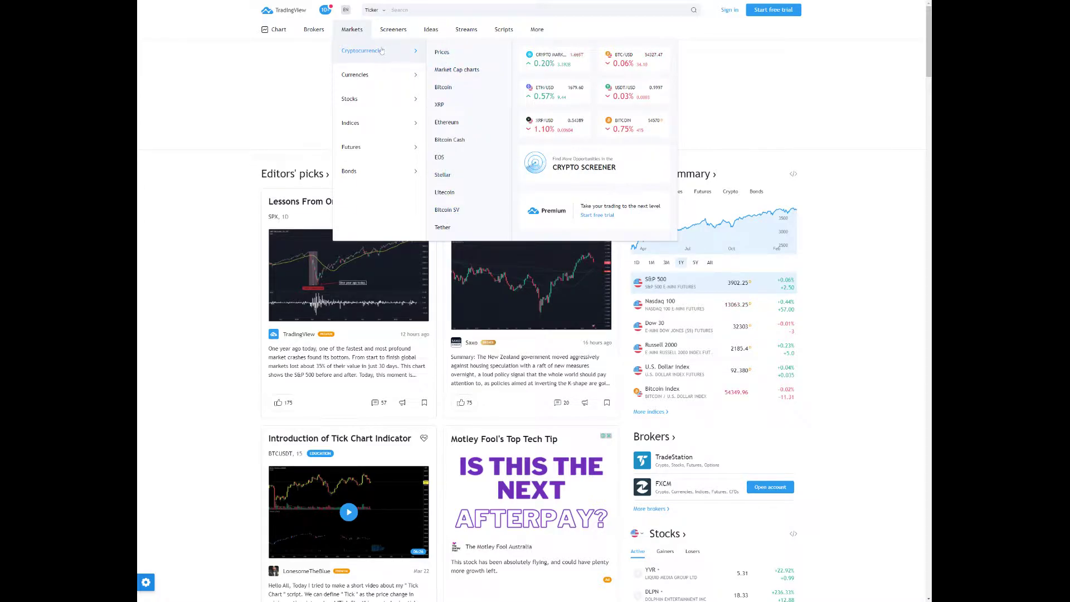
{"action": "left_click", "coordinate": [273, 29]}
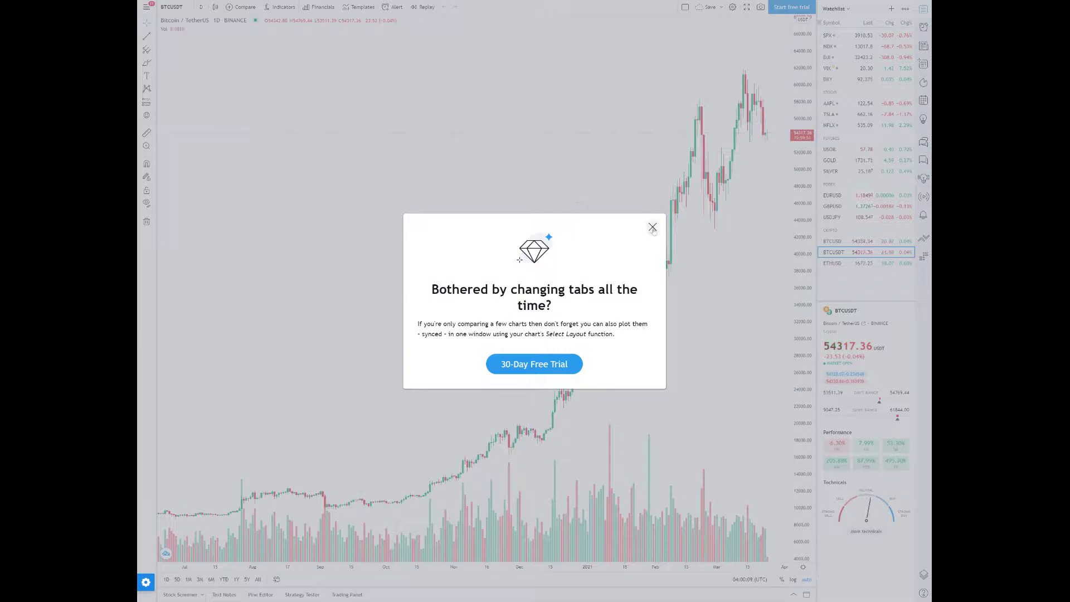
{"action": "left_click", "coordinate": [652, 227]}
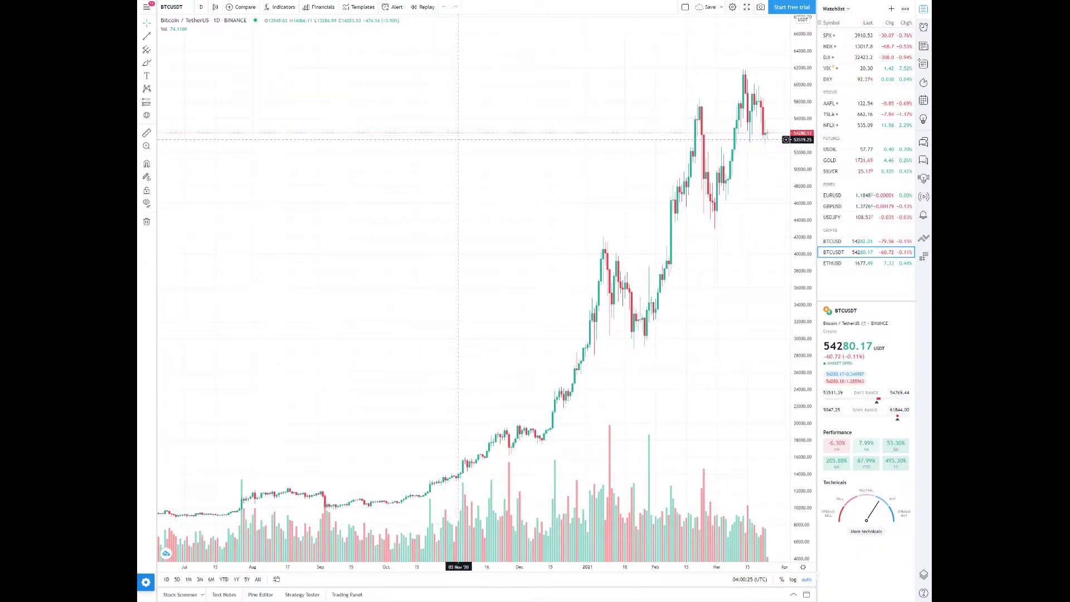
Search for the symbol XRP and limit the results to crypto.
{"action": "type", "text": "X"}
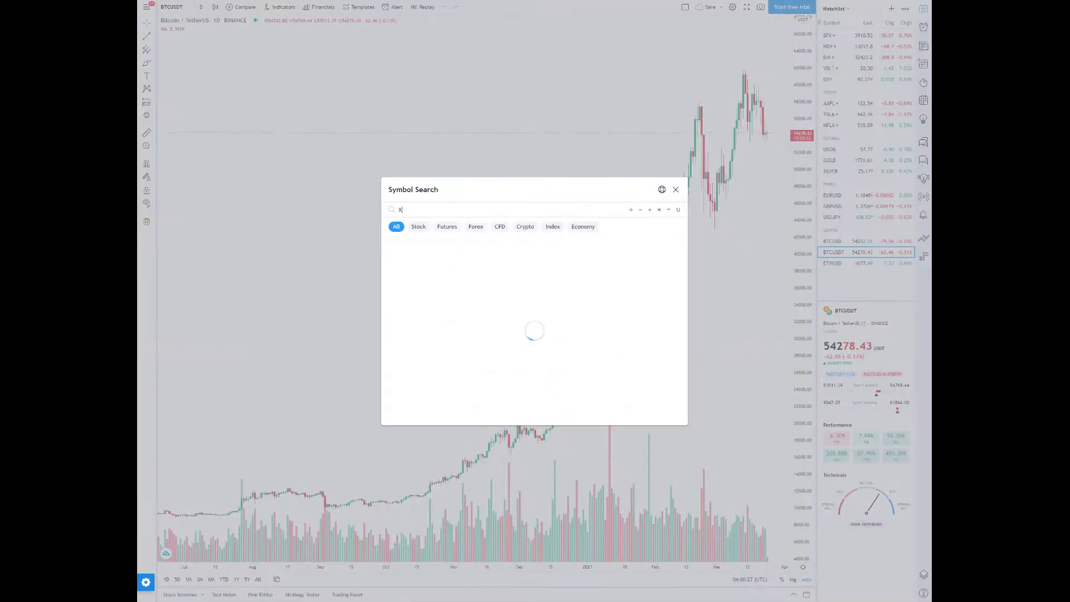
{"action": "type", "text": "RP"}
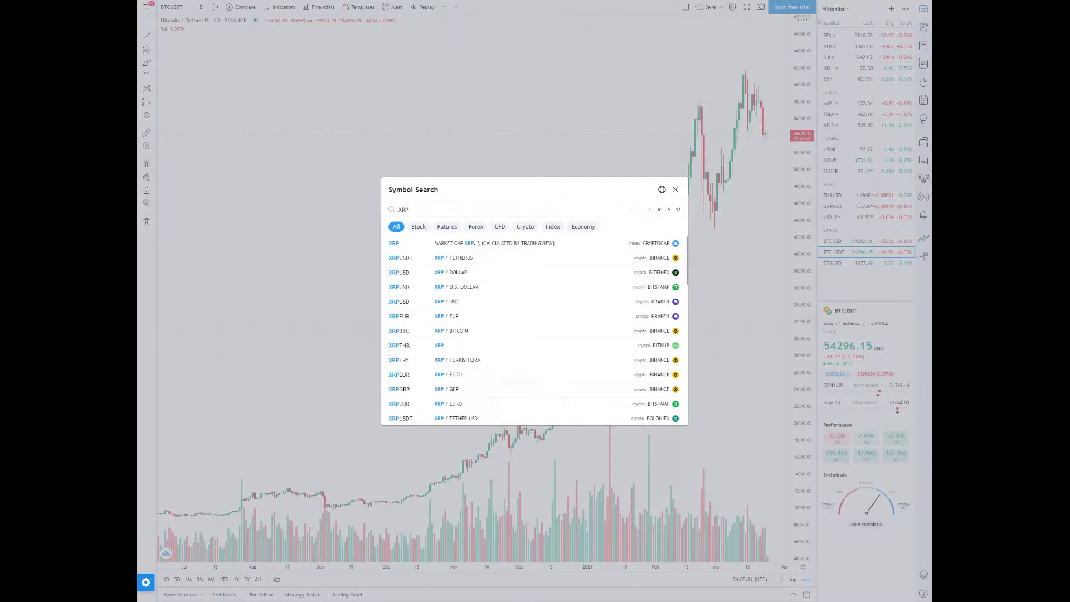
{"action": "left_click", "coordinate": [525, 227]}
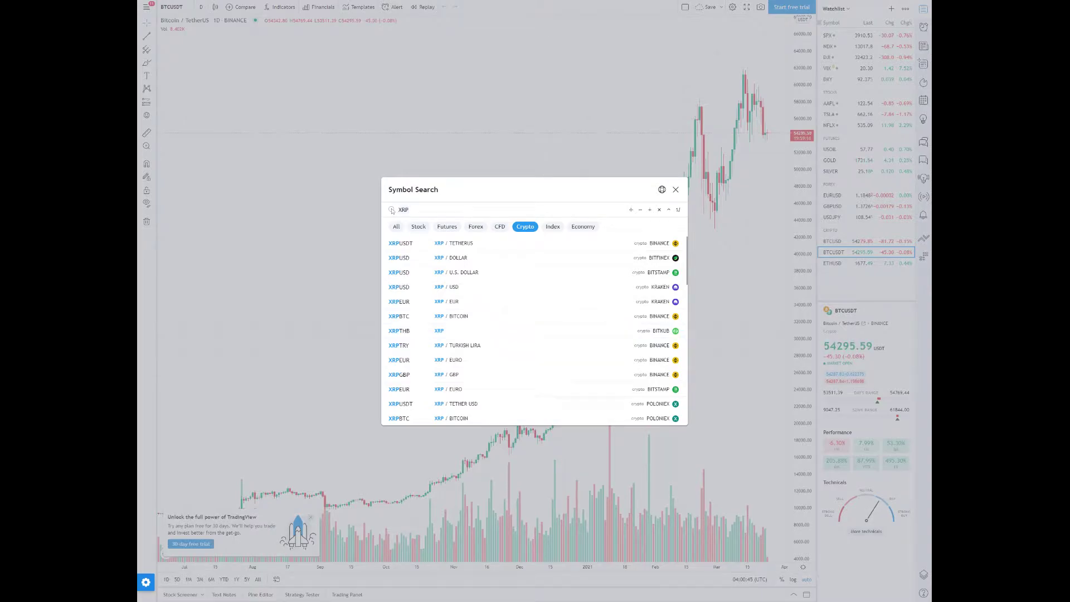
Search for BTCUSDT instead of XRP and load the Bitcoin / TetherUS pair from Binance.
{"action": "key", "text": "BackSpace"}
{"action": "key", "text": "BackSpace"}
{"action": "key", "text": "BackSpace"}
{"action": "type", "text": "BTC"}
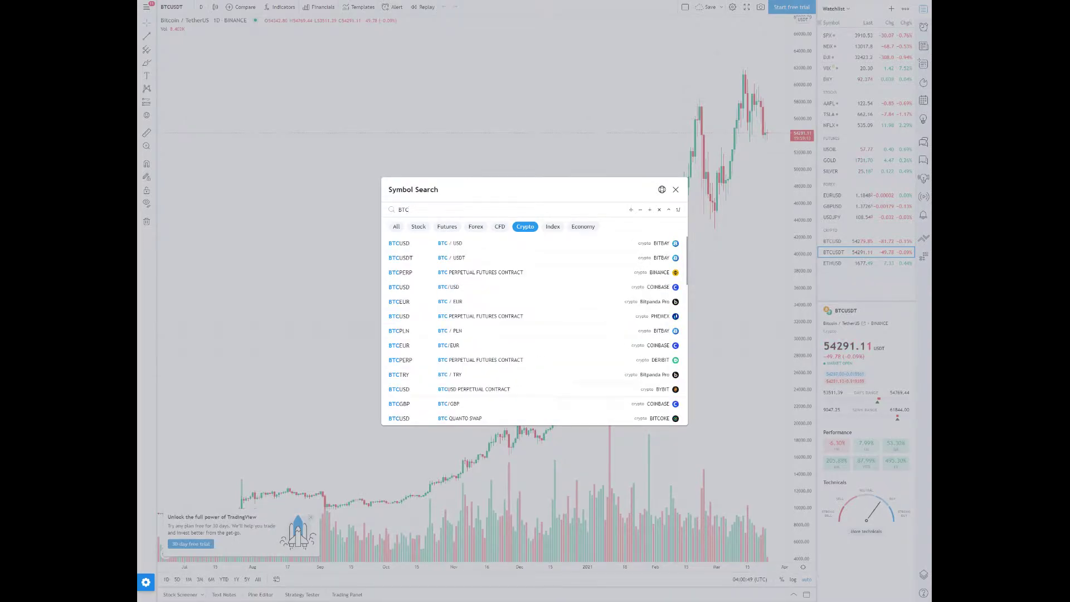
{"action": "type", "text": "USD"}
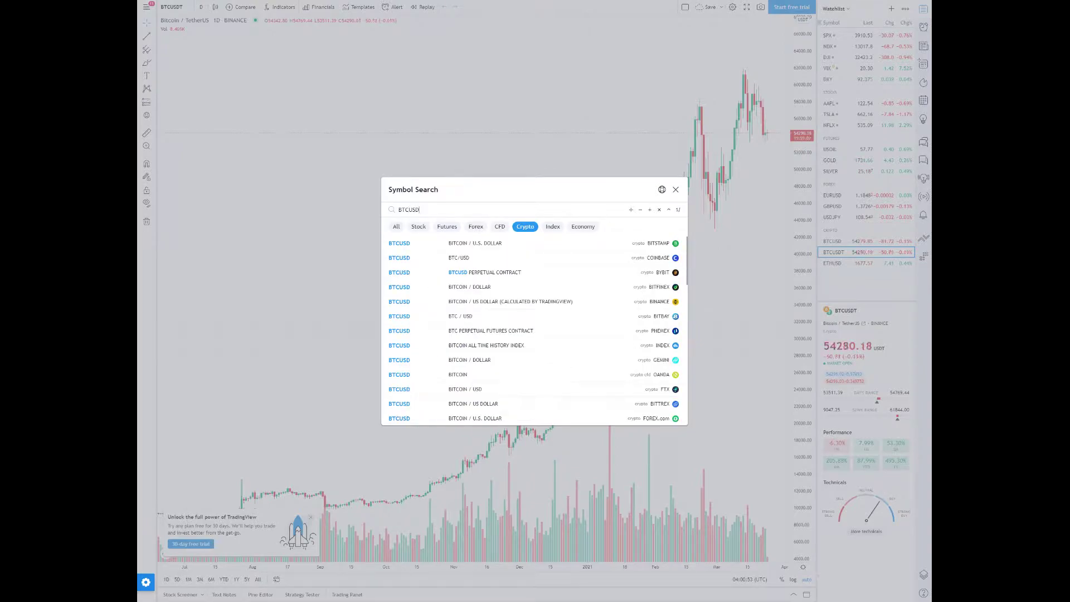
{"action": "type", "text": "T"}
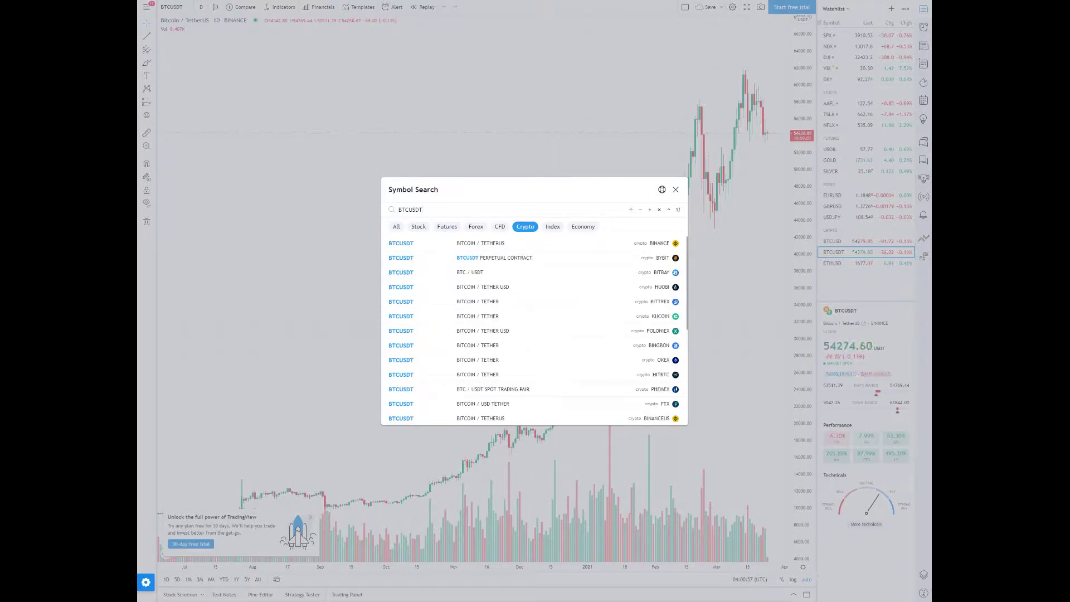
{"action": "left_click", "coordinate": [654, 248]}
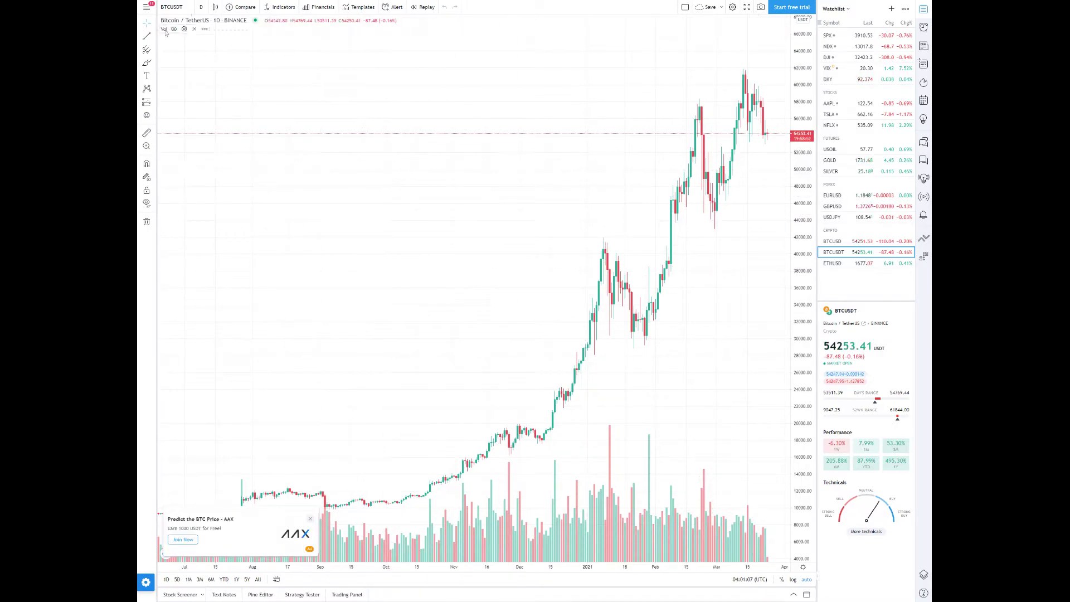
Hide the volume indicator on the chart and close the advertisements covering it.
{"action": "left_click", "coordinate": [174, 30]}
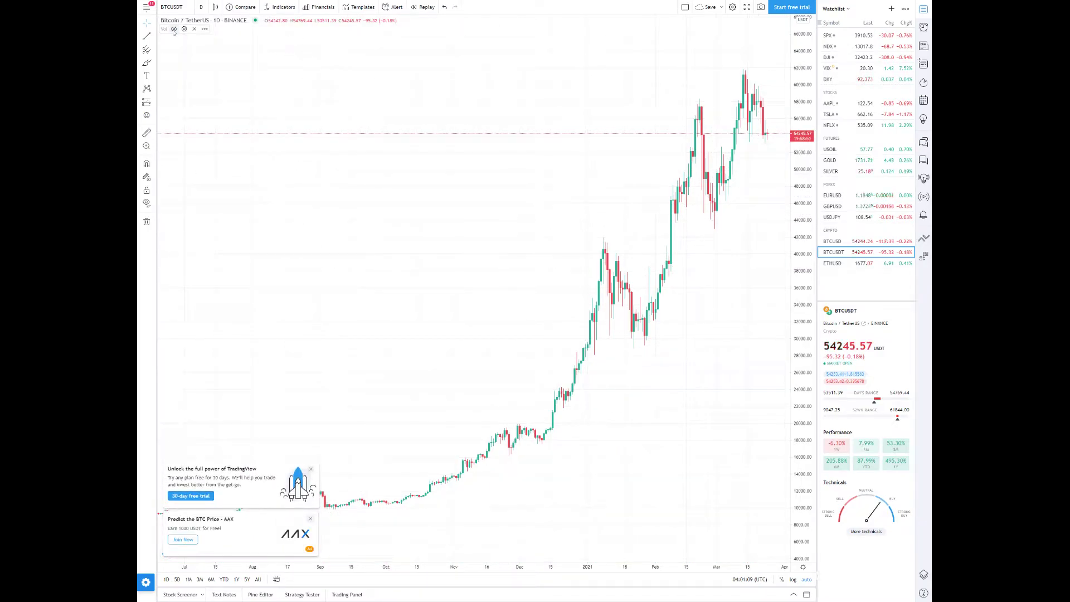
{"action": "left_click", "coordinate": [311, 520]}
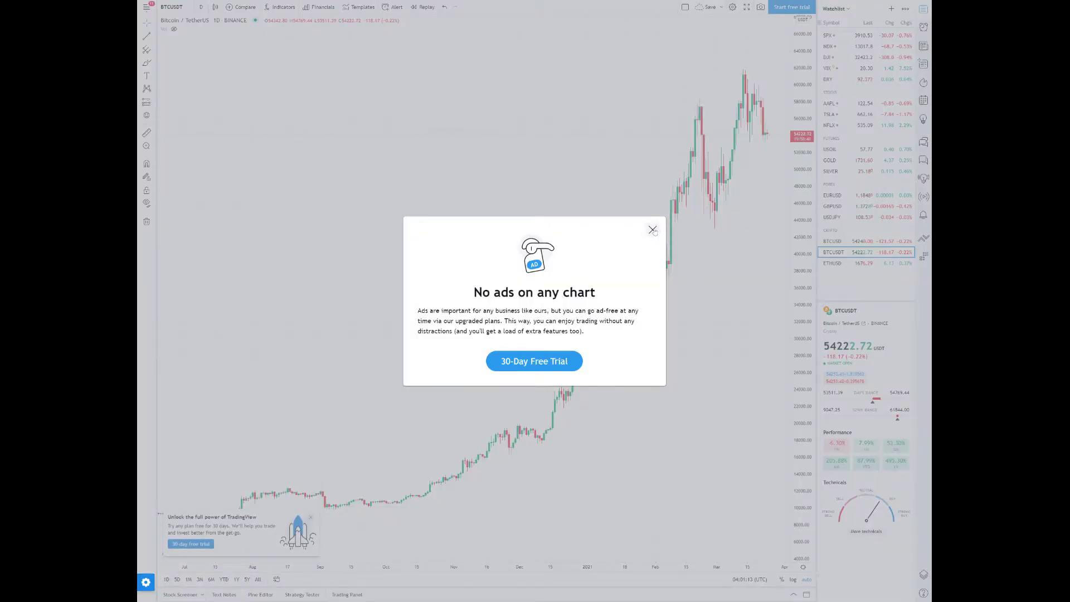
{"action": "left_click", "coordinate": [652, 230]}
{"action": "left_click", "coordinate": [311, 517]}
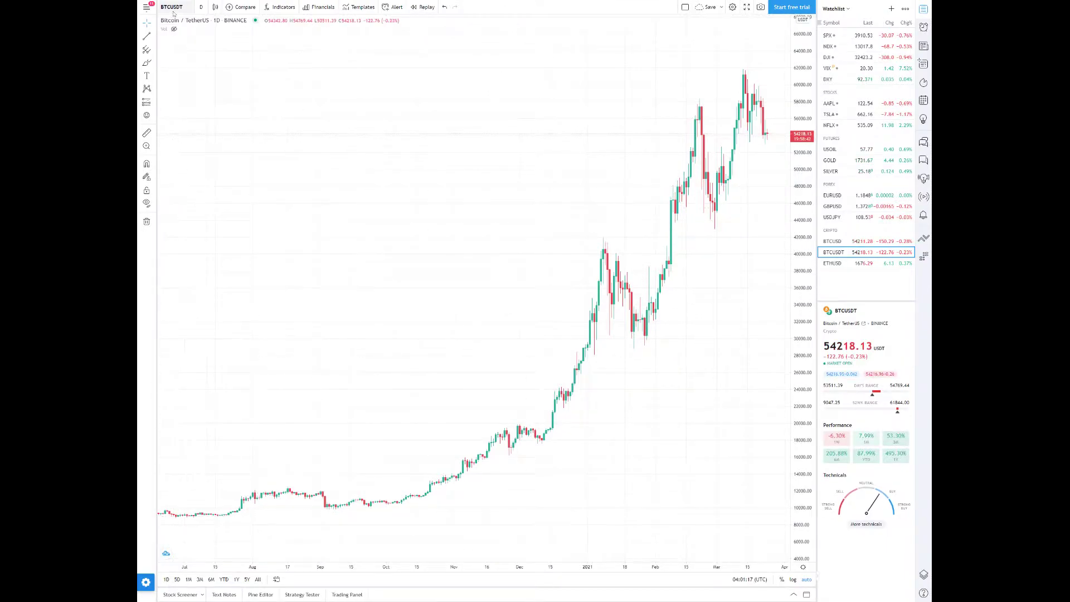
Turn off the indicator titles in the chart's legend.
{"action": "right_click", "coordinate": [175, 21]}
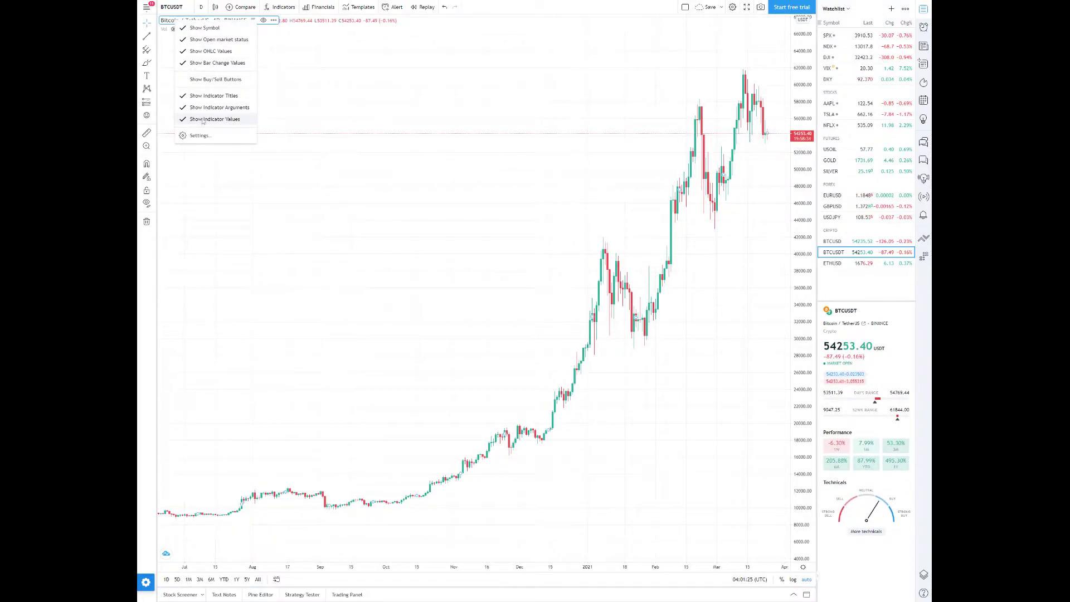
{"action": "left_click", "coordinate": [195, 100]}
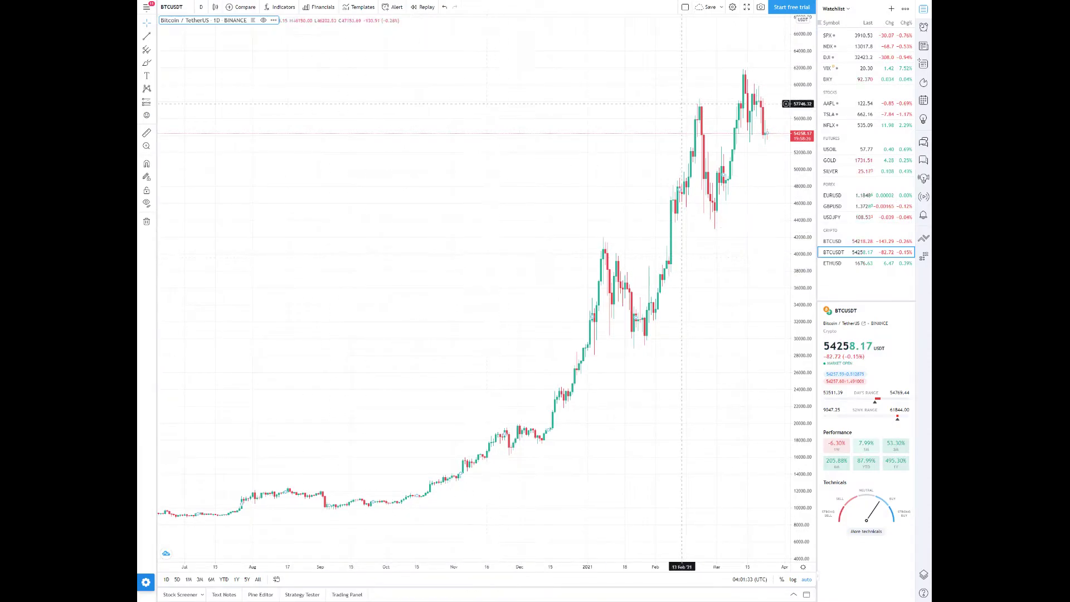
Set the vertical grid lines to white at 100% opacity in the chart's appearance settings.
{"action": "double_click", "coordinate": [628, 307]}
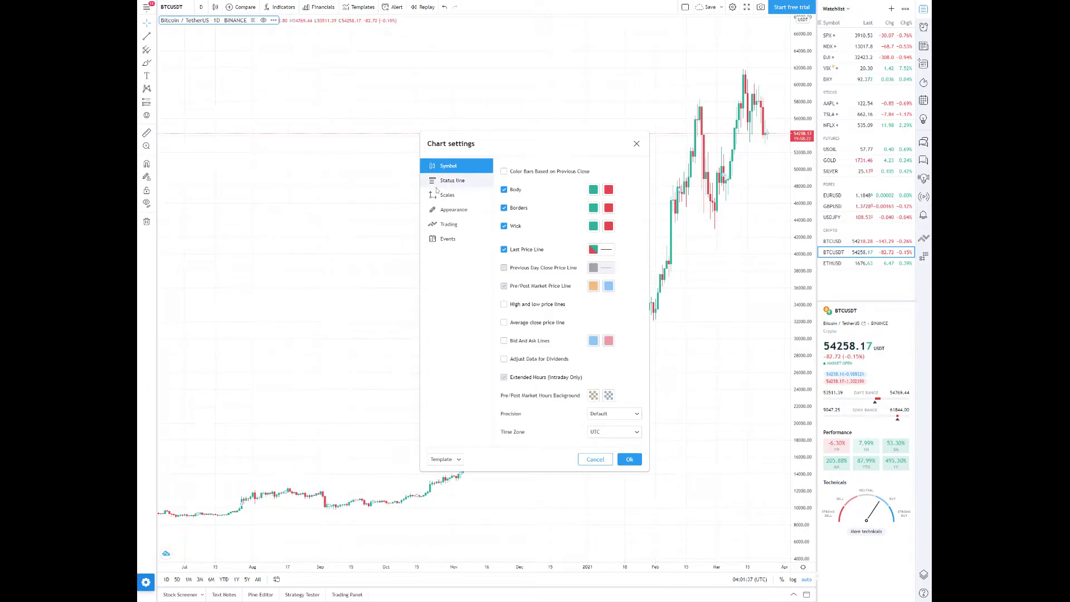
{"action": "left_click", "coordinate": [451, 209]}
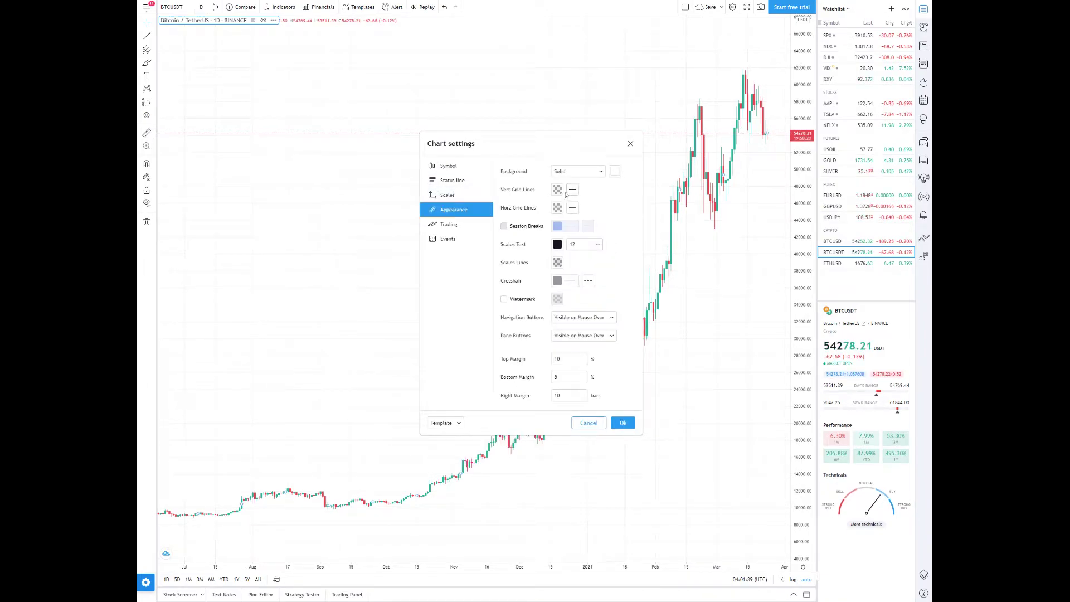
{"action": "left_click", "coordinate": [558, 190]}
{"action": "left_click", "coordinate": [561, 205]}
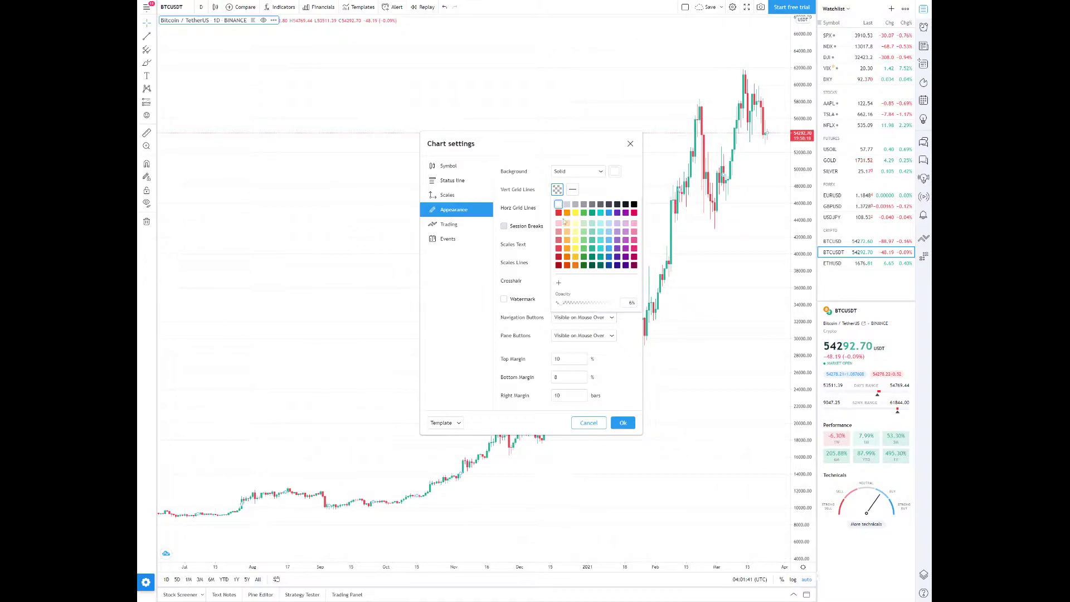
{"action": "left_click", "coordinate": [615, 302]}
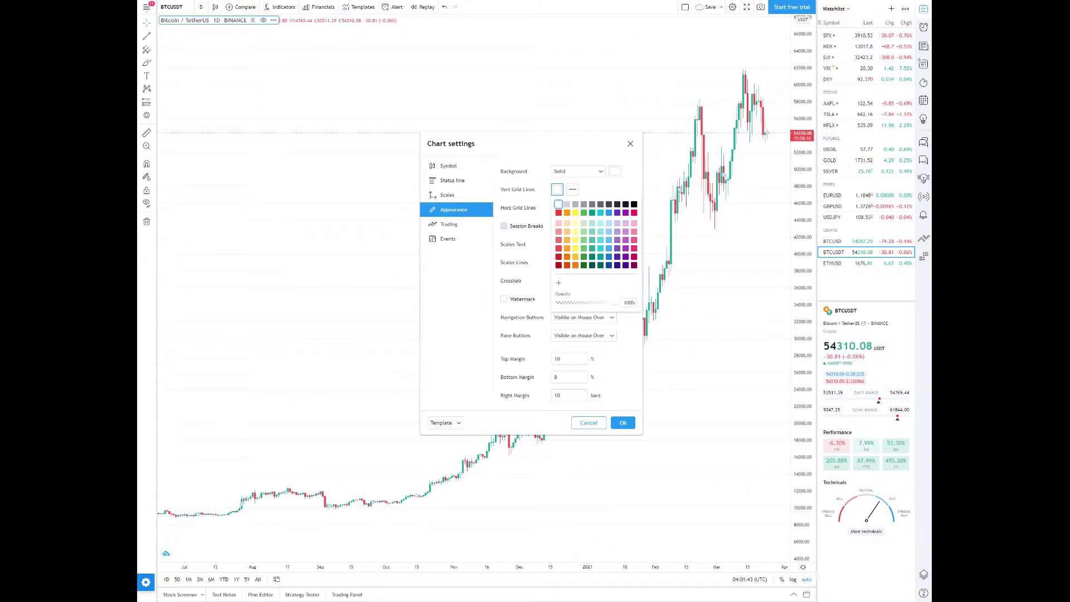
{"action": "left_click", "coordinate": [609, 196]}
Set the horizontal grid lines to white at 100% opacity and apply the chart settings.
{"action": "left_click", "coordinate": [559, 208]}
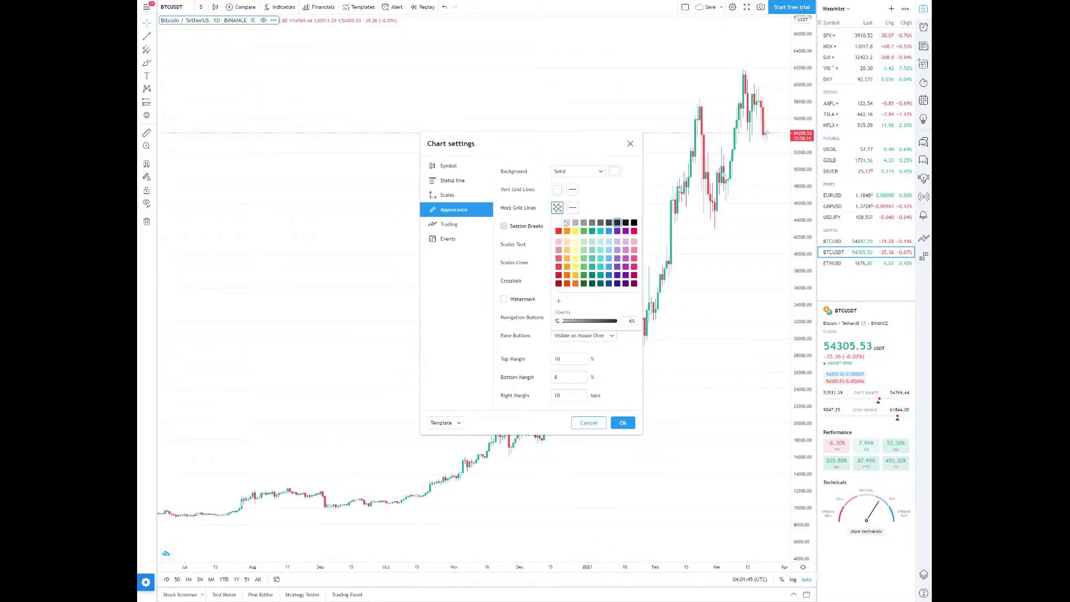
{"action": "left_click", "coordinate": [558, 222]}
{"action": "left_click", "coordinate": [561, 322]}
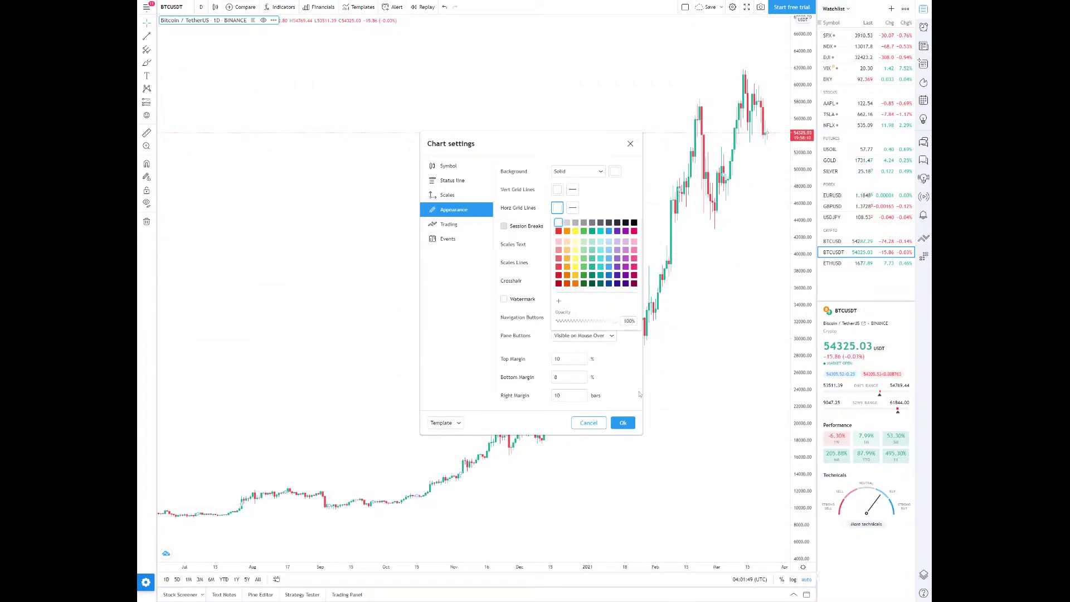
{"action": "left_click", "coordinate": [622, 424]}
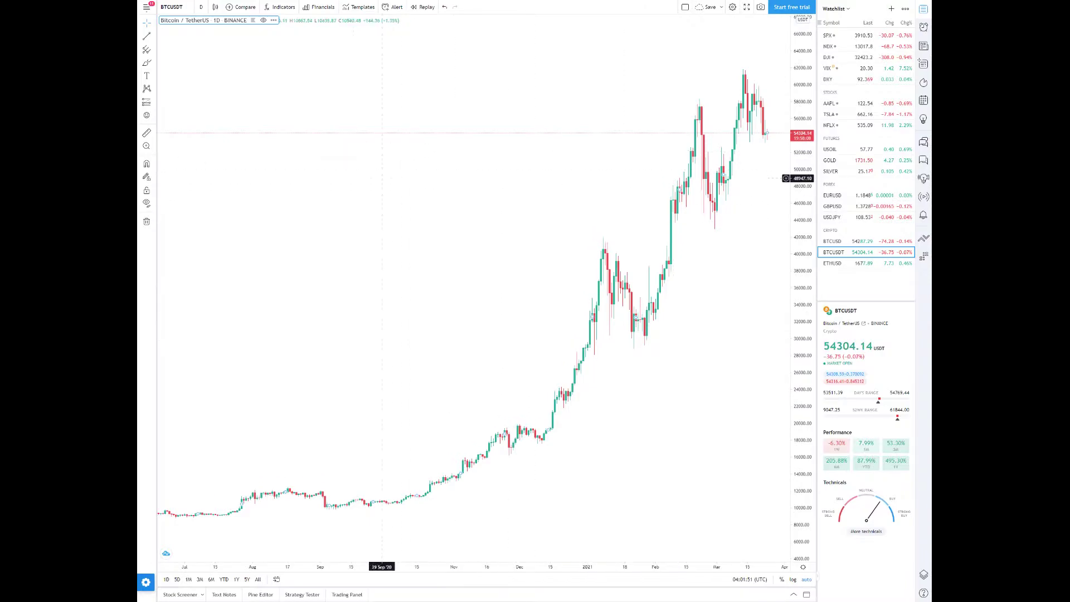
Try the Hollow Candles chart style and return the chart to regular Candles.
{"action": "scroll", "coordinate": [476, 291], "scroll_direction": "up", "scroll_amount": 2}
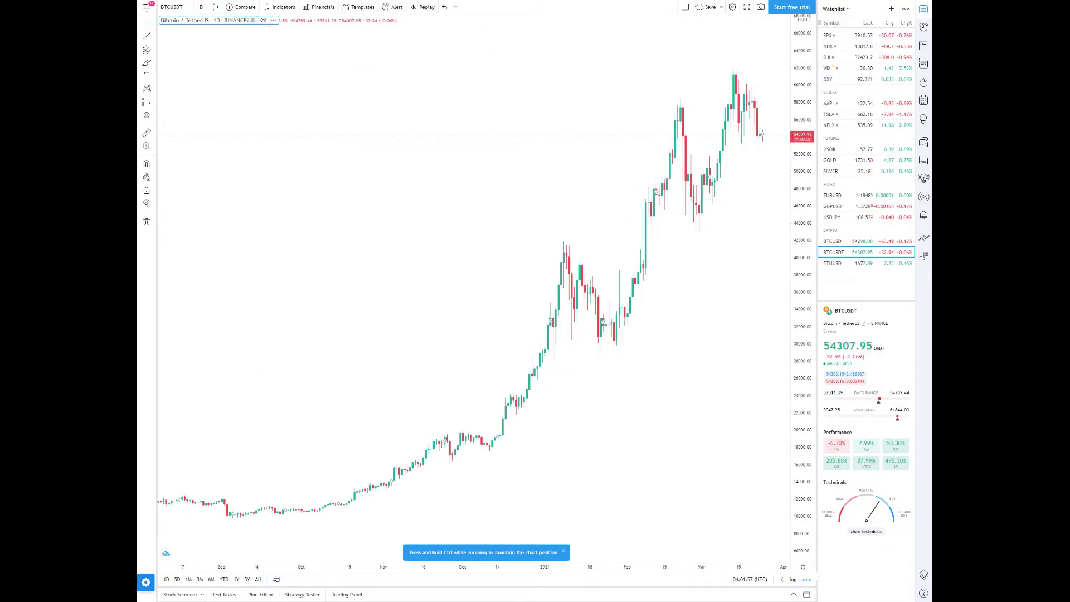
{"action": "left_click", "coordinate": [217, 9]}
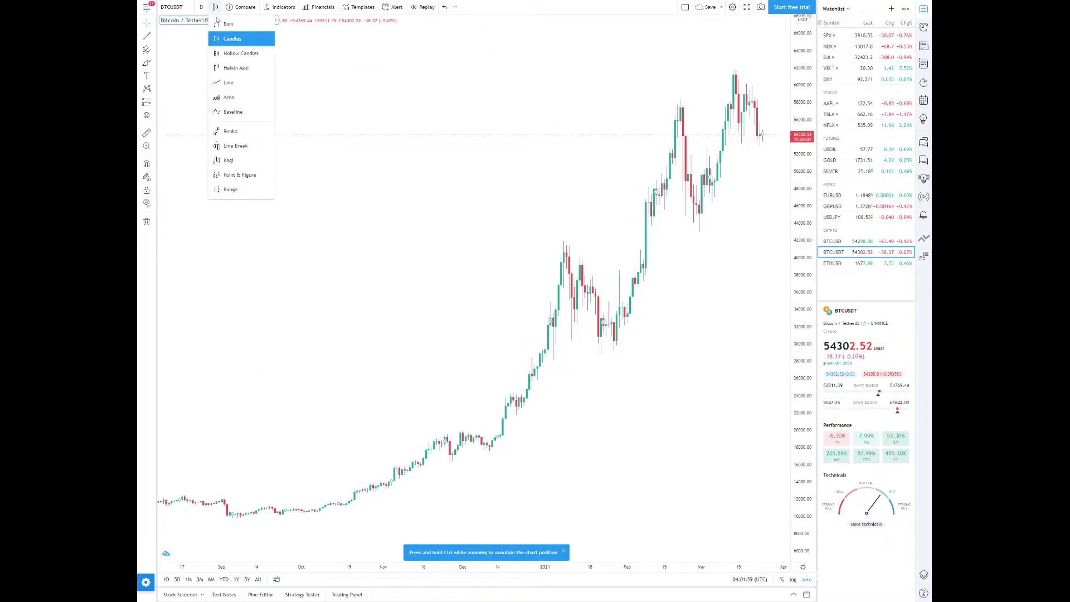
{"action": "left_click", "coordinate": [229, 53]}
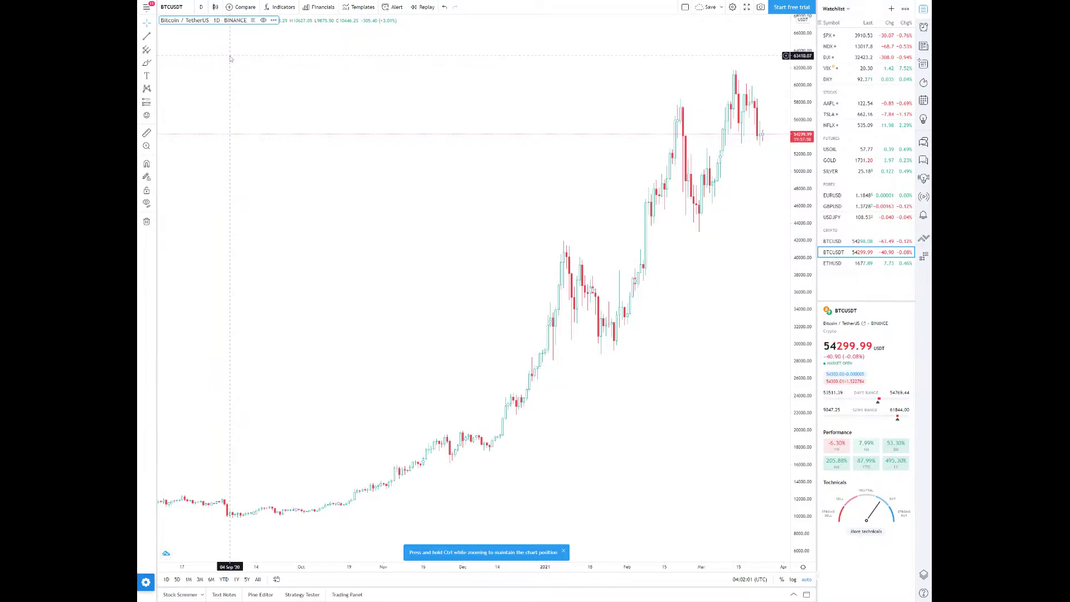
{"action": "scroll", "coordinate": [322, 74], "scroll_direction": "up", "scroll_amount": 2}
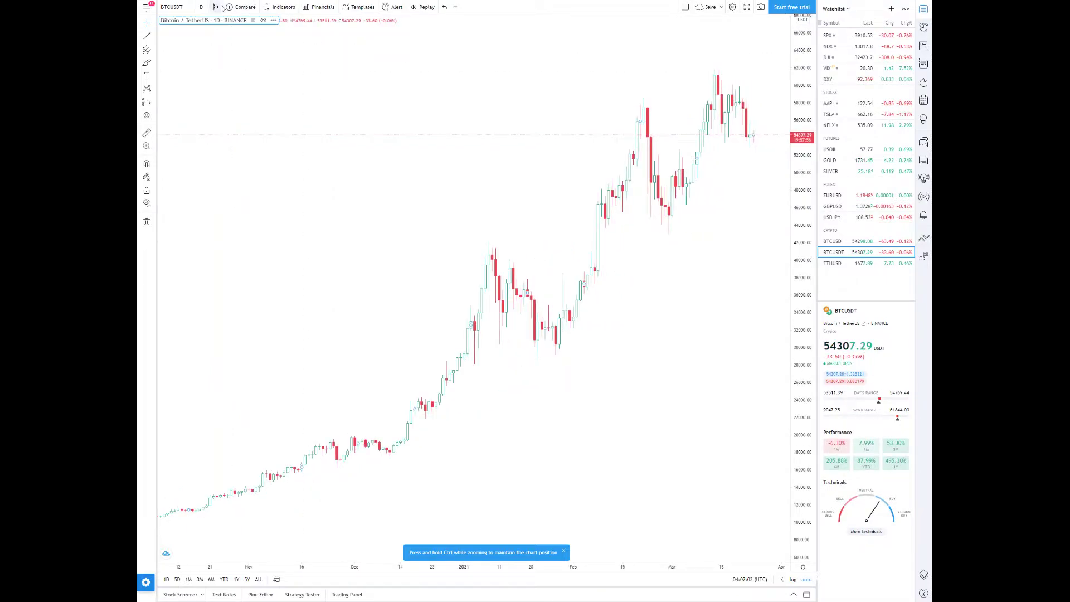
{"action": "left_click", "coordinate": [217, 8]}
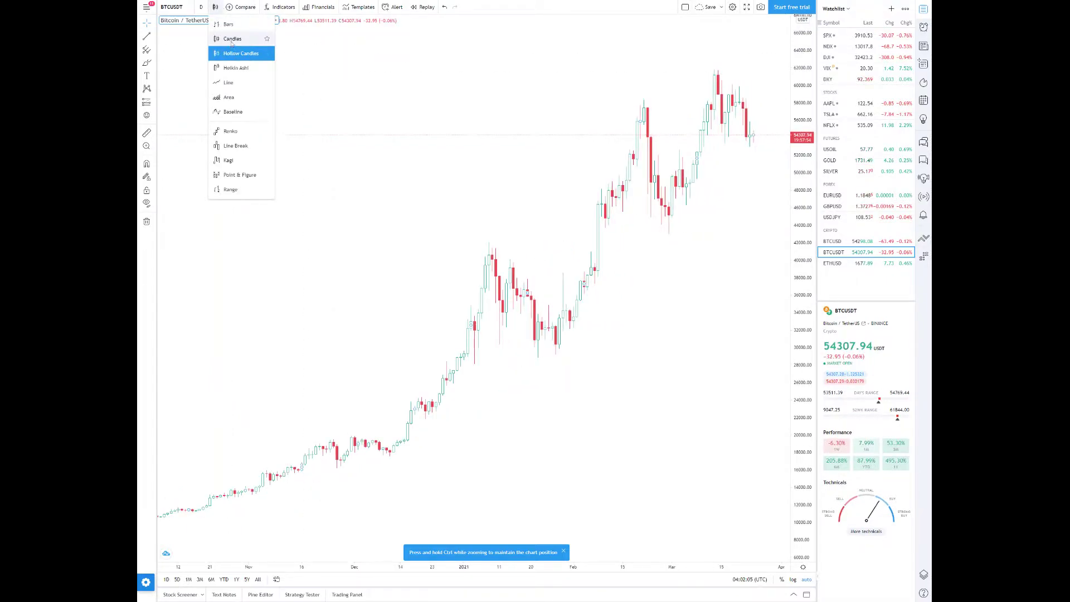
{"action": "left_click", "coordinate": [229, 53]}
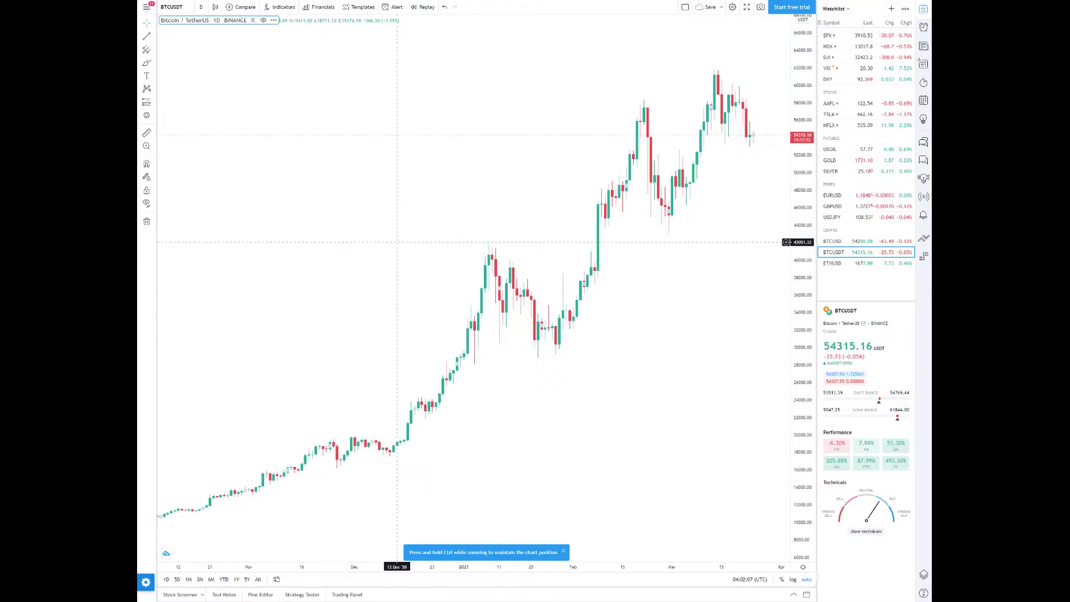
Add the Fib Retracement drawing tool to the favorites.
{"action": "scroll", "coordinate": [394, 206], "scroll_direction": "down", "scroll_amount": 2}
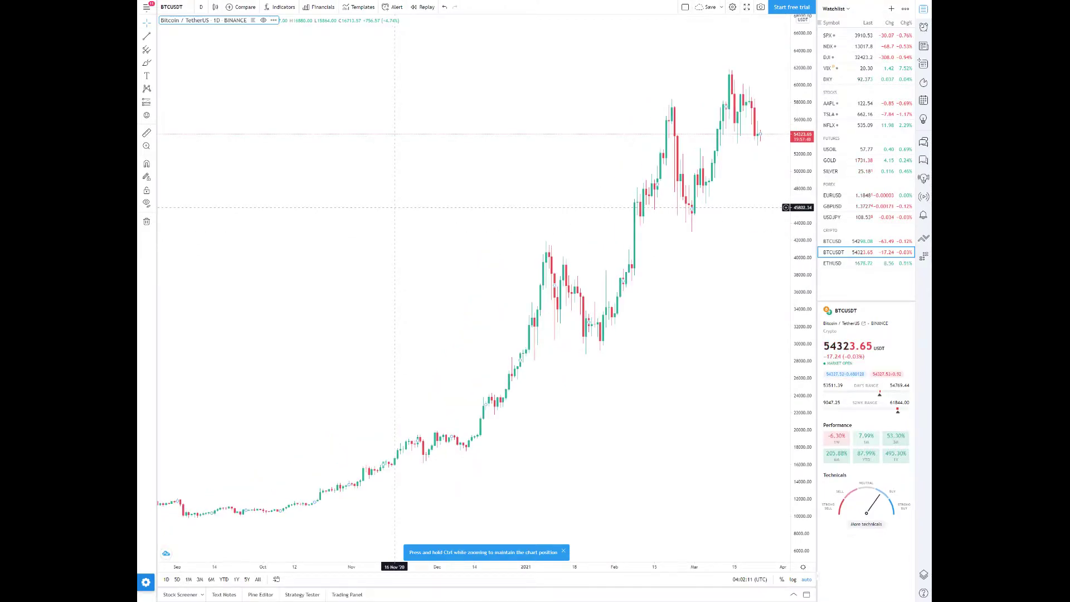
{"action": "scroll", "coordinate": [395, 207], "scroll_direction": "down", "scroll_amount": 3}
{"action": "scroll", "coordinate": [394, 206], "scroll_direction": "up", "scroll_amount": 5}
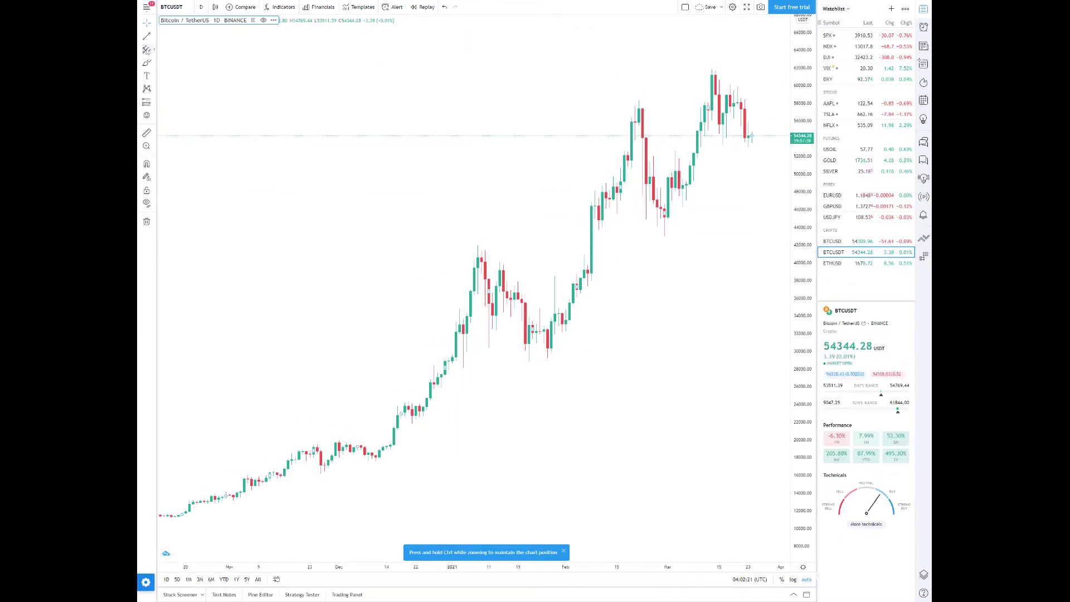
{"action": "left_click", "coordinate": [147, 50]}
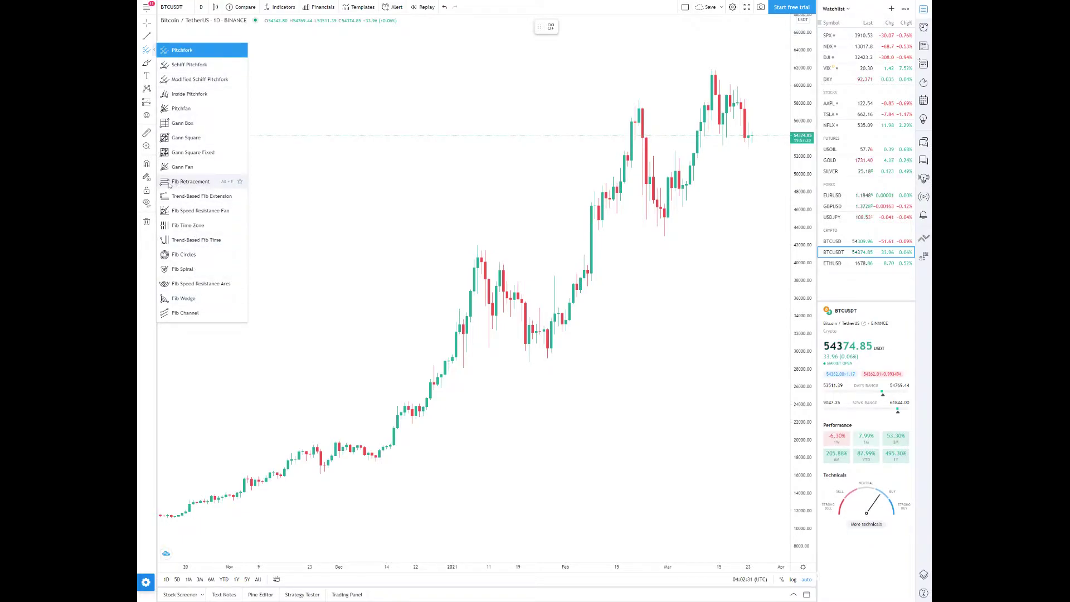
{"action": "left_click", "coordinate": [240, 182]}
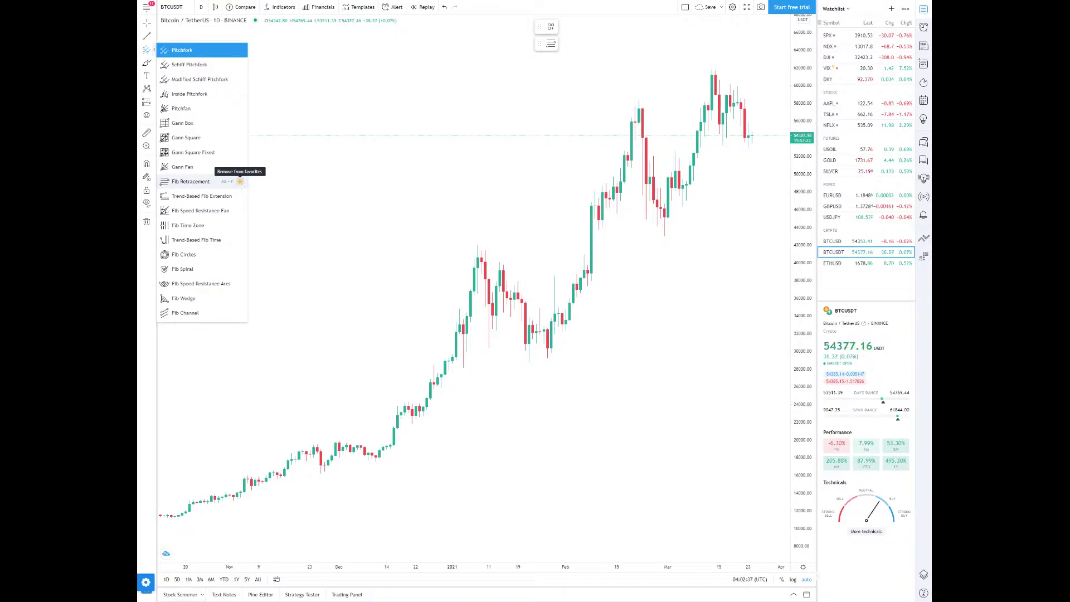
Draw a Fib Retracement from the 11 Dec '20 low at about 17,875 up to about 41,900 in early February '21.
{"action": "left_click", "coordinate": [184, 183]}
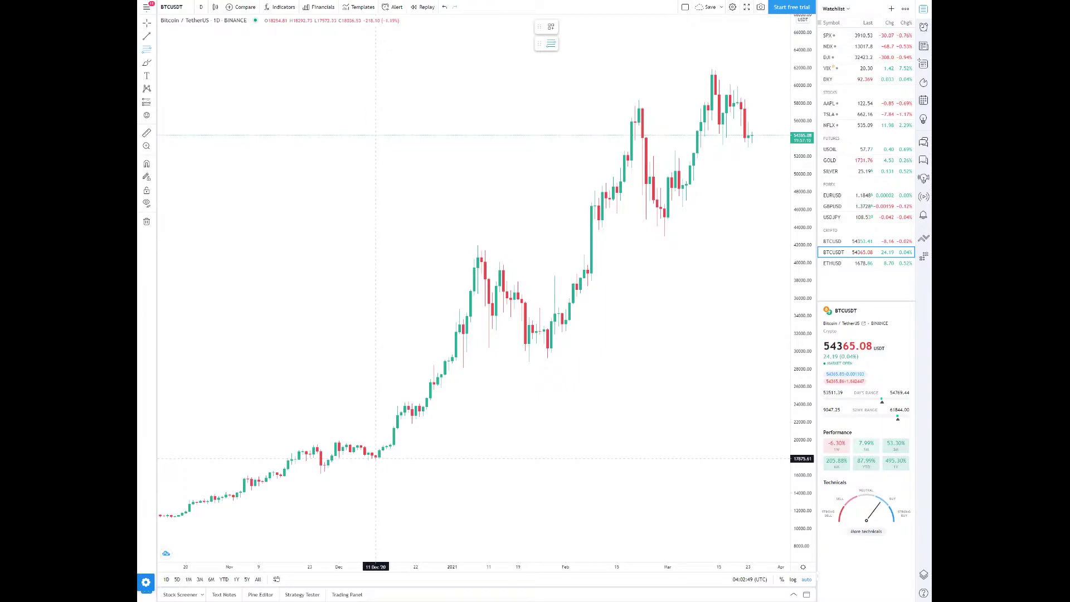
{"action": "left_click", "coordinate": [376, 458]}
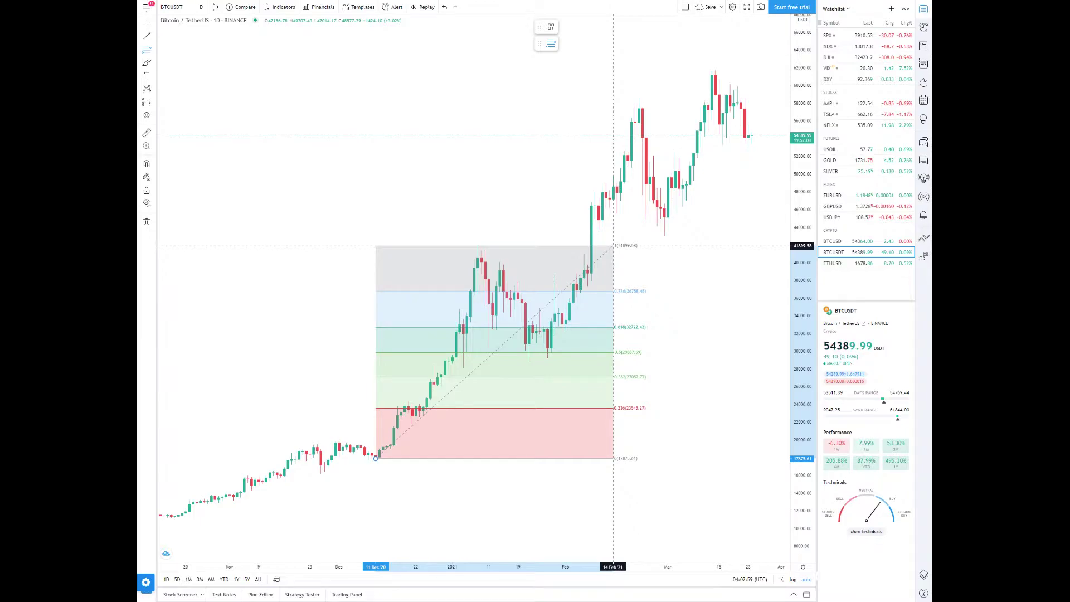
{"action": "left_click_drag", "start_coordinate": [614, 246], "coordinate": [561, 246]}
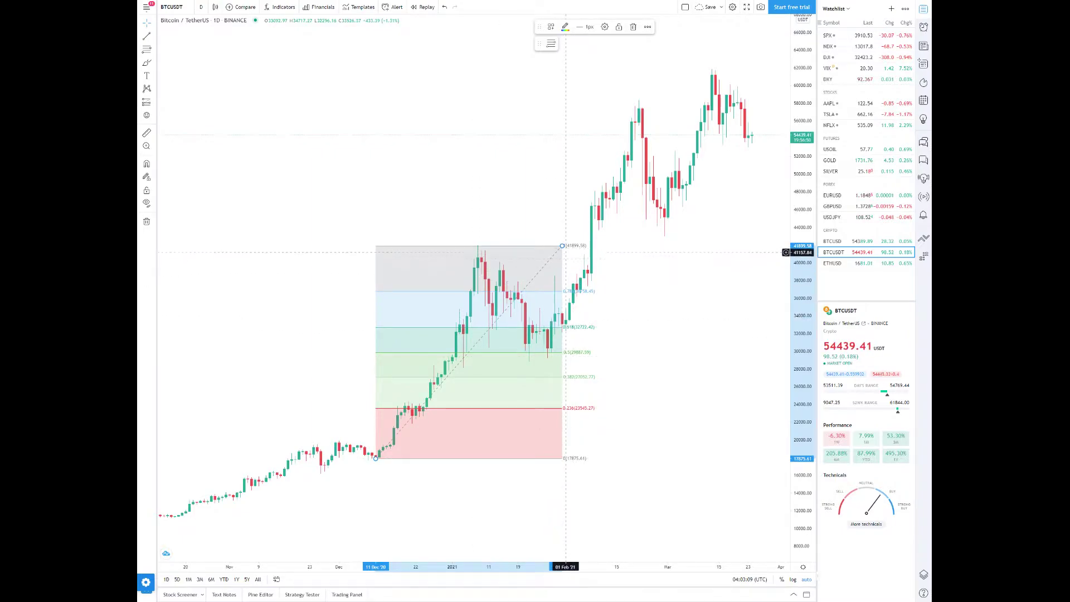
Extend the Fib Retracement's end to 22 Mar '21, place its labels on the left and hide its prices.
{"action": "left_click_drag", "start_coordinate": [562, 246], "coordinate": [745, 246]}
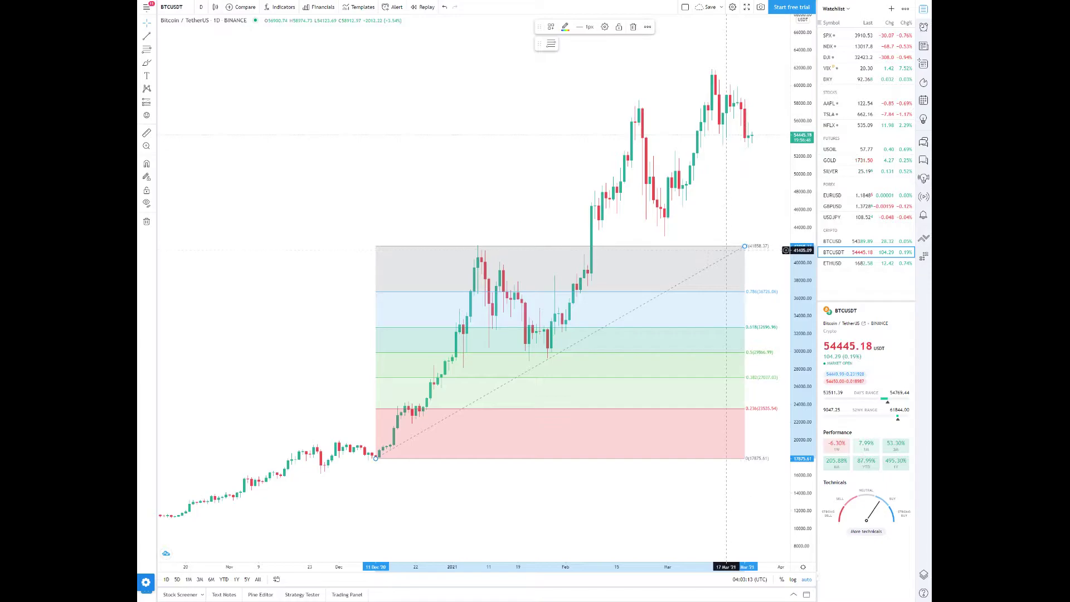
{"action": "left_click", "coordinate": [604, 27]}
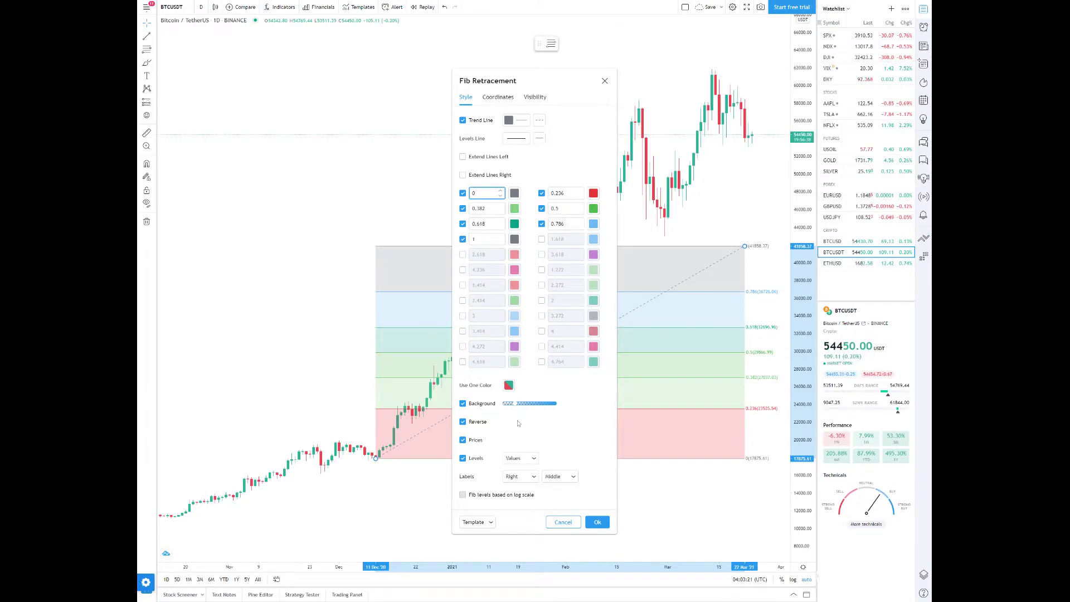
{"action": "left_click", "coordinate": [518, 478]}
{"action": "left_click", "coordinate": [512, 492]}
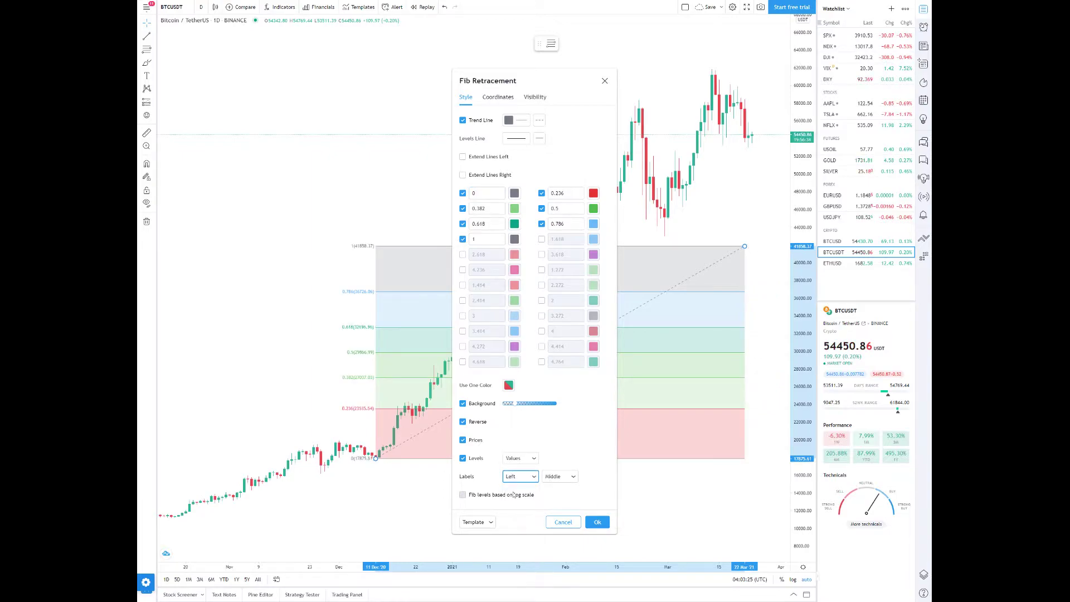
{"action": "left_click", "coordinate": [463, 440]}
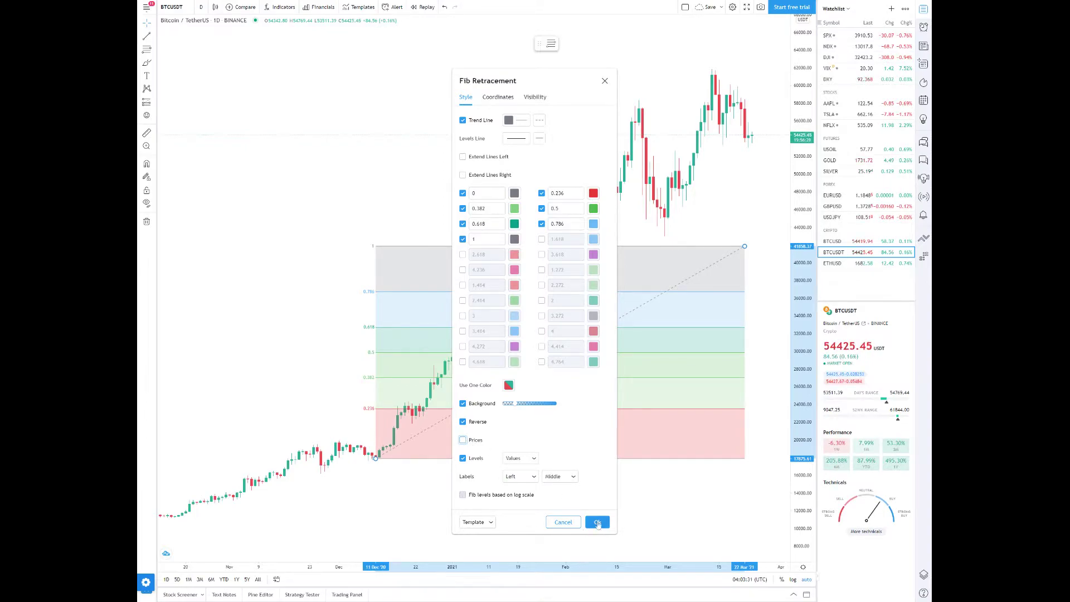
{"action": "left_click", "coordinate": [597, 522]}
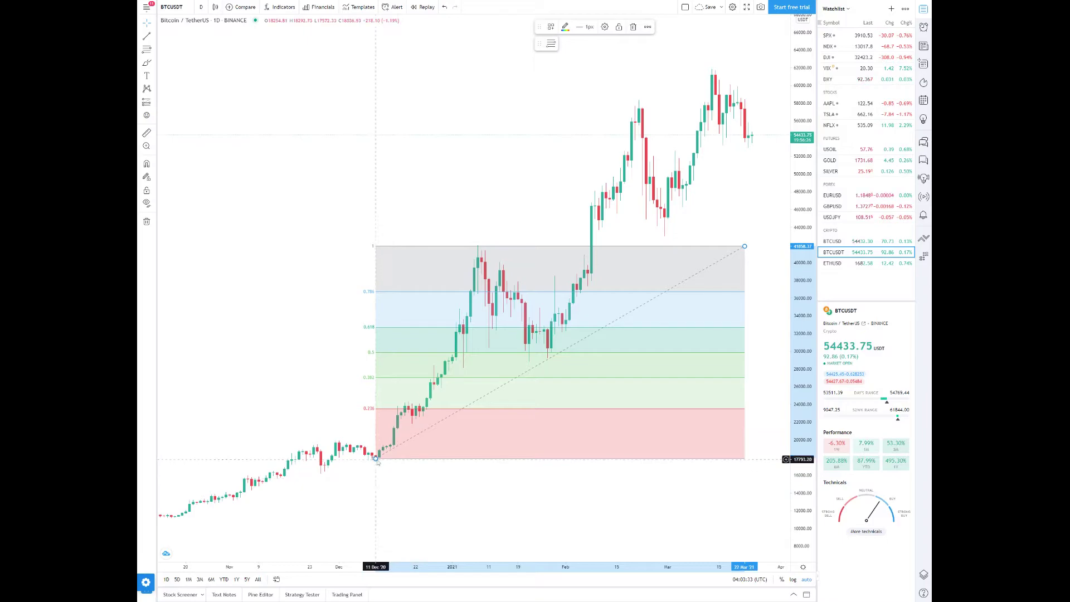
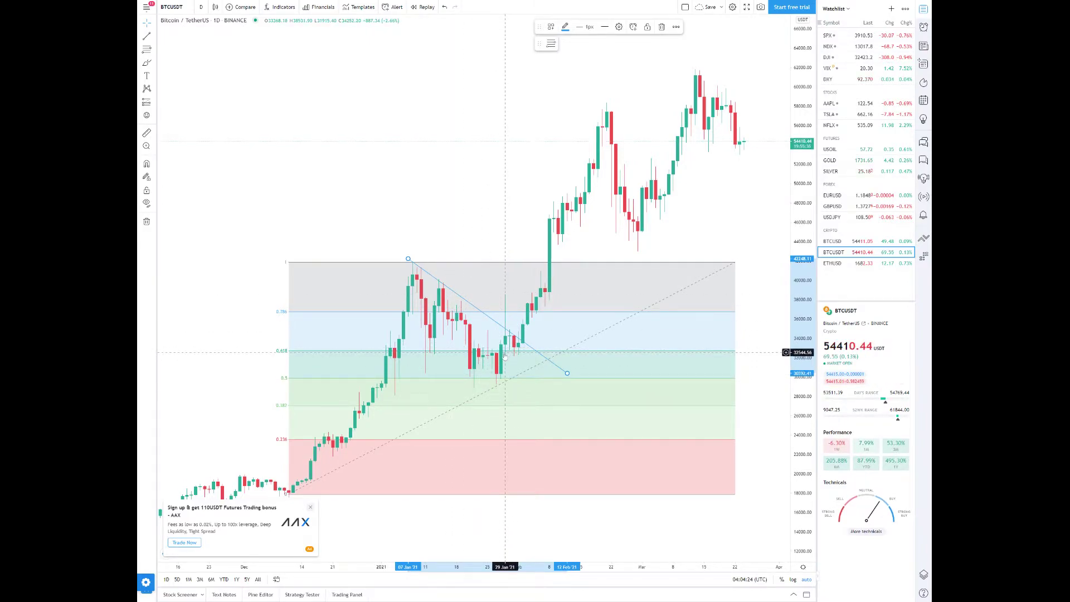
Draw a horizontal trend line at about 29,860 from early January to mid-February '21 and make it 3px thick.
{"action": "left_click", "coordinate": [147, 38]}
{"action": "left_click", "coordinate": [412, 379]}
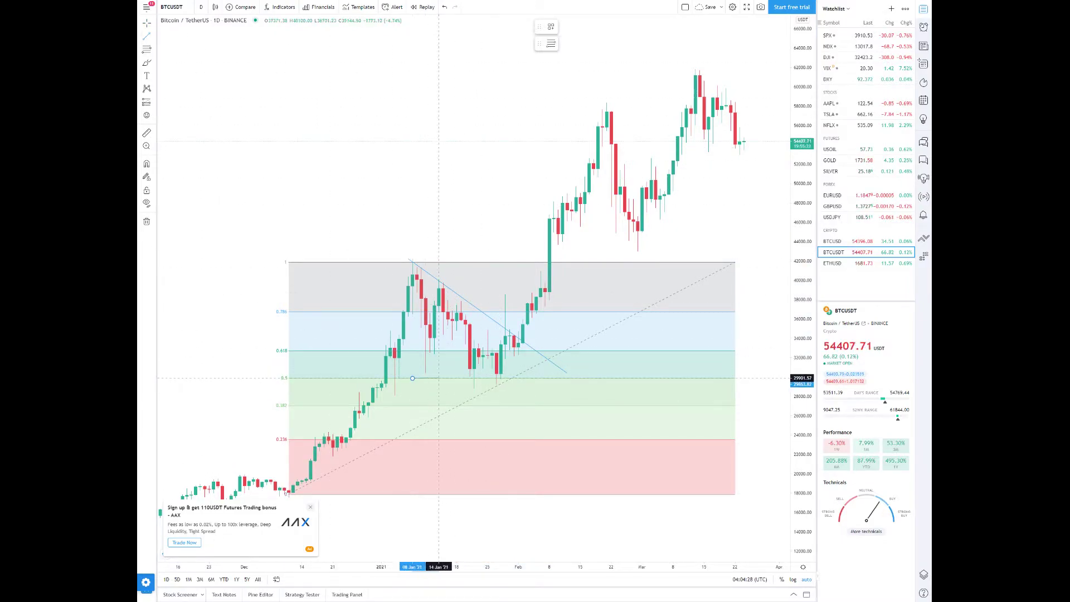
{"action": "left_click", "coordinate": [568, 378]}
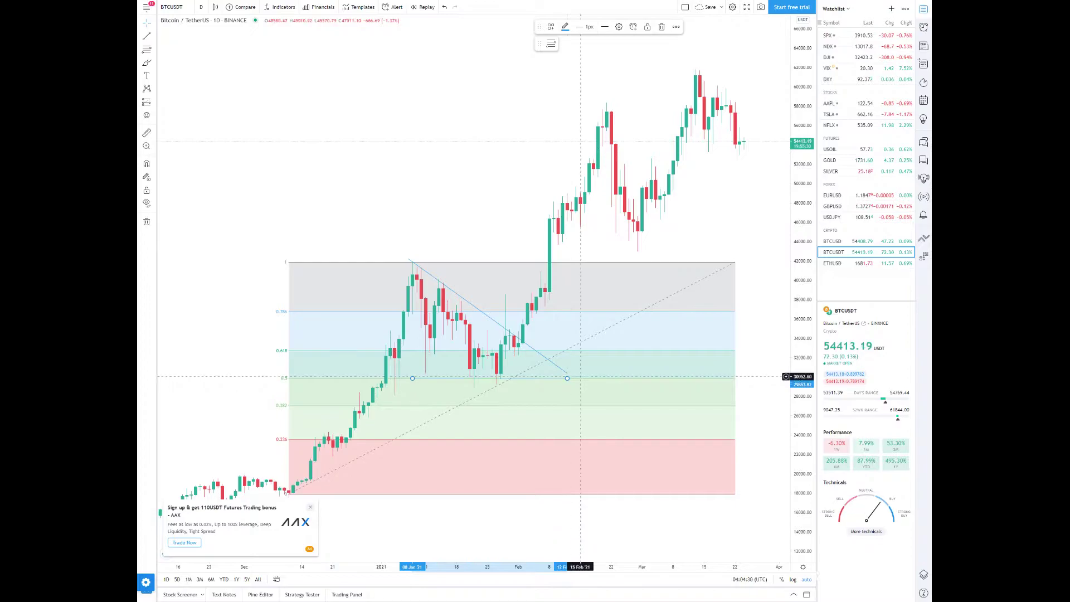
{"action": "left_click", "coordinate": [581, 31]}
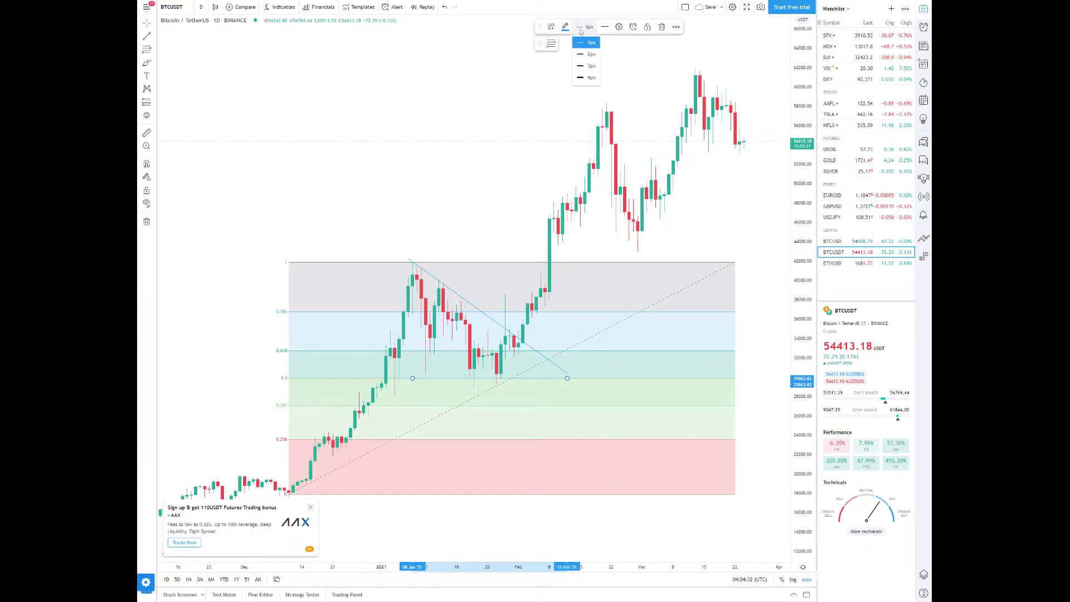
{"action": "left_click", "coordinate": [583, 67]}
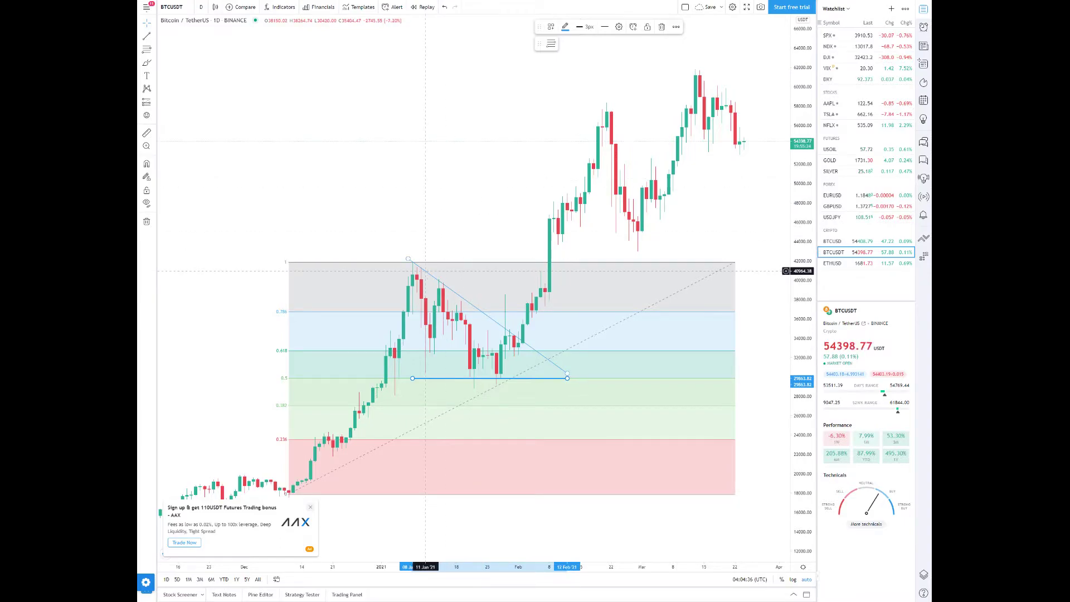
Set the thickness of the descending trend line above the candles to 3px.
{"action": "left_click", "coordinate": [425, 270]}
{"action": "left_click", "coordinate": [583, 33]}
{"action": "left_click", "coordinate": [588, 69]}
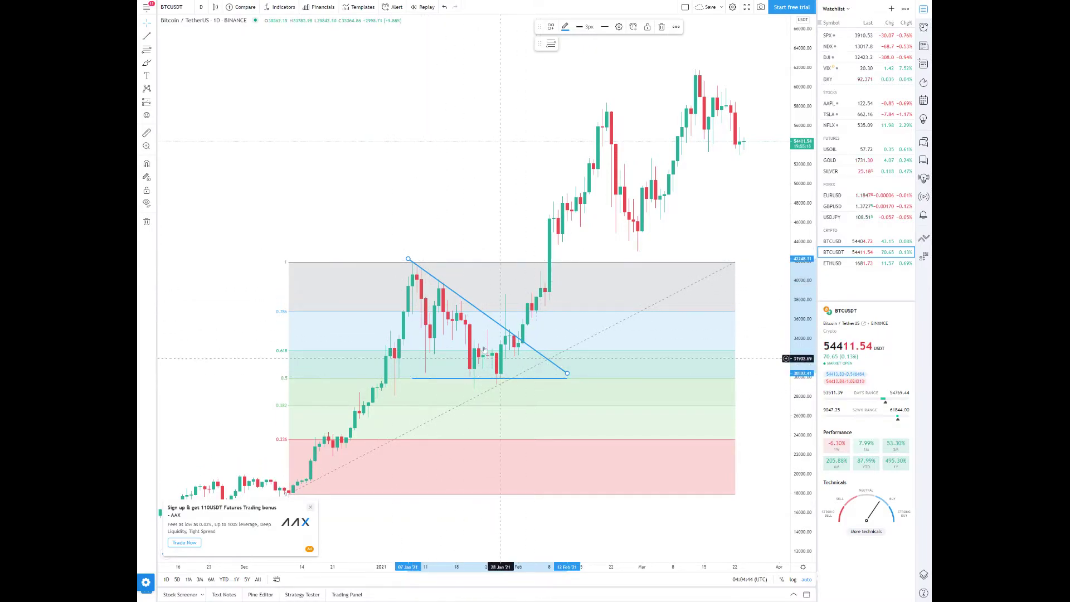
Draw a descending trend line under the January '21 lows from about 32,240 to 28,960, and brush U-shaped curves beneath the two late-January lows.
{"action": "left_click", "coordinate": [147, 36]}
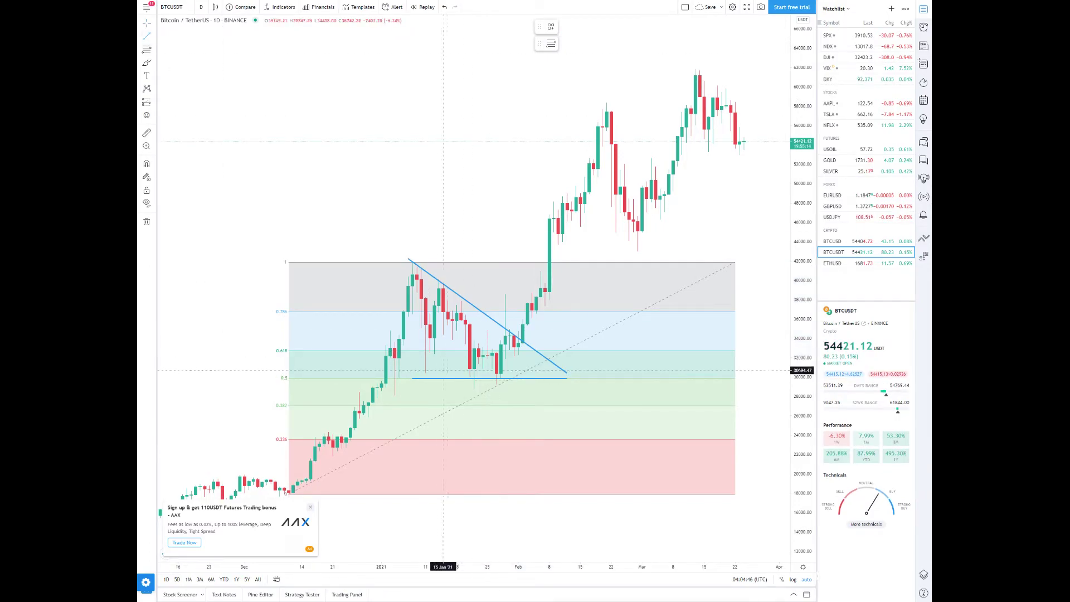
{"action": "left_click", "coordinate": [404, 355]}
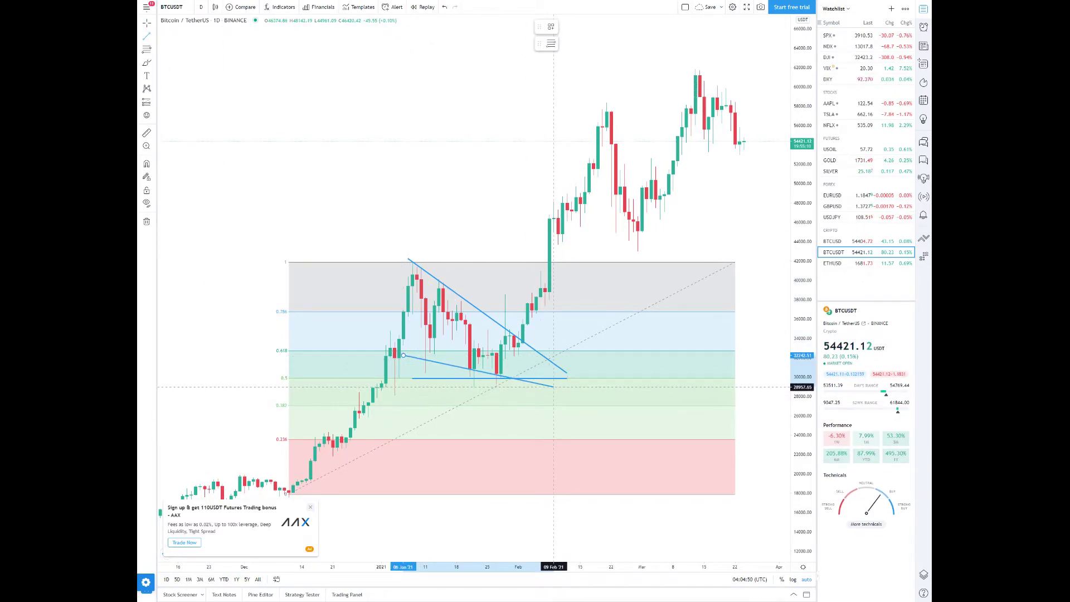
{"action": "left_click", "coordinate": [554, 386]}
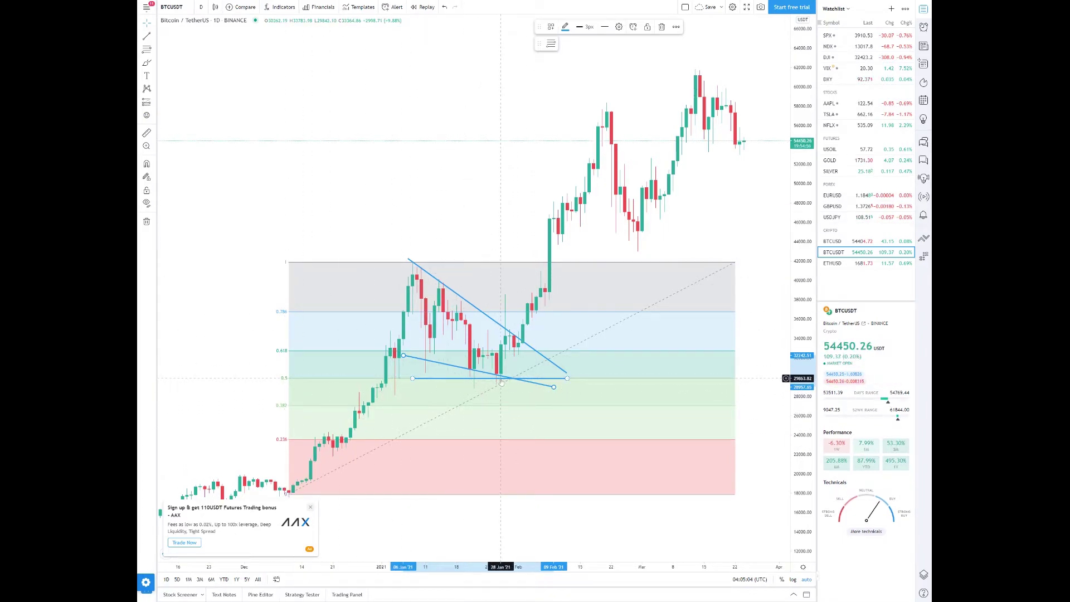
{"action": "left_click", "coordinate": [147, 64]}
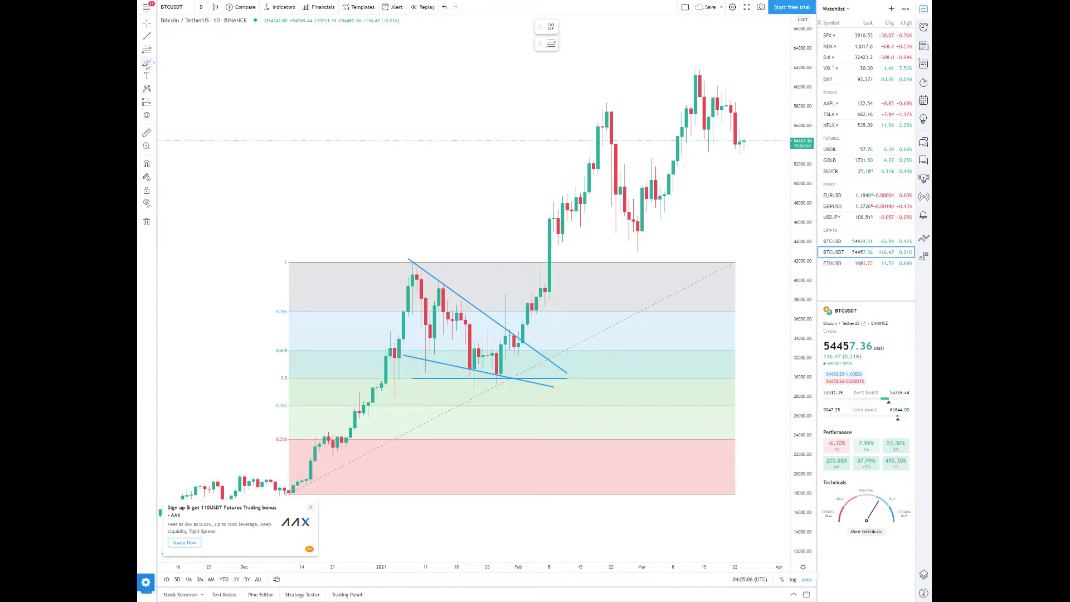
{"action": "mouse_move", "coordinate": [478, 373]}
{"action": "left_mouse_down"}
{"action": "mouse_move", "coordinate": [469, 395]}
{"action": "mouse_move", "coordinate": [458, 374]}
{"action": "mouse_move", "coordinate": [497, 395]}
{"action": "mouse_move", "coordinate": [505, 379]}
{"action": "left_mouse_up"}
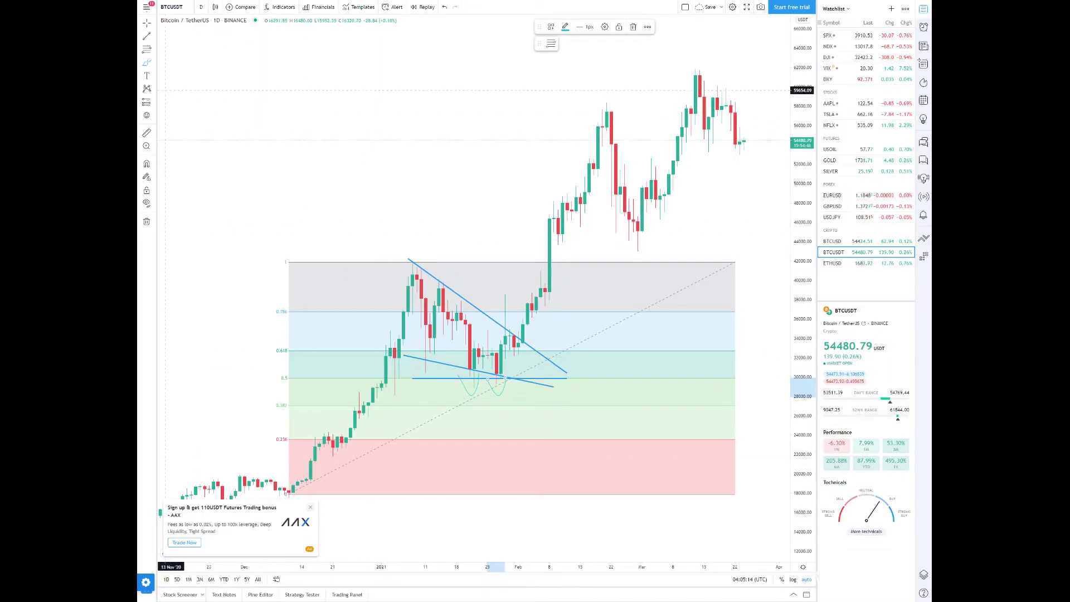
Draw a second Fib Retracement from the 27 Jan '21 low at about 29,640 up to about 58,000 in March '21.
{"action": "left_click", "coordinate": [146, 50]}
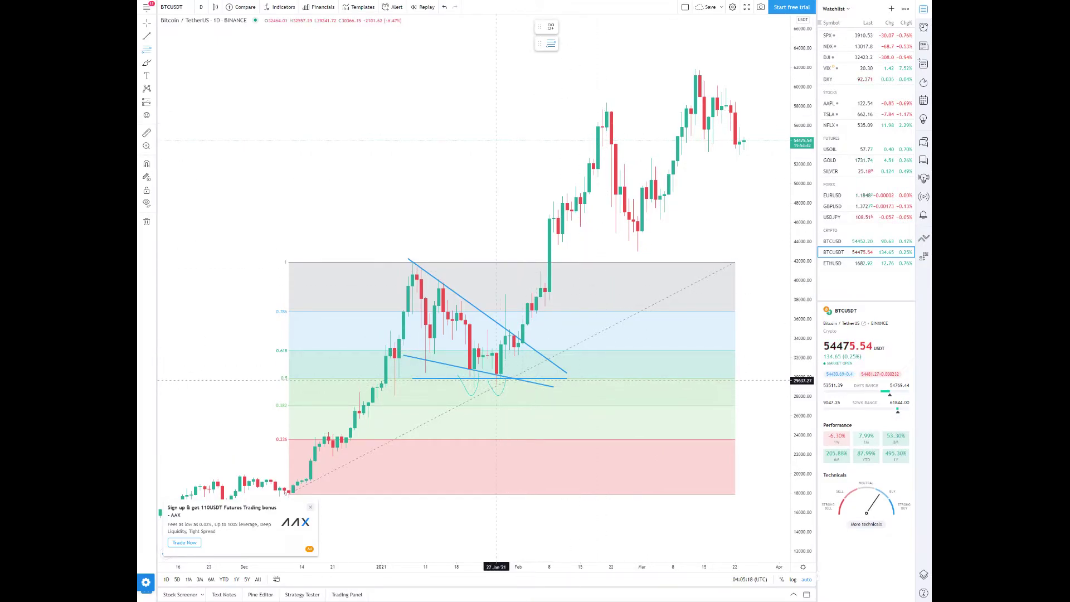
{"action": "mouse_move", "coordinate": [499, 381]}
{"action": "left_mouse_down"}
{"action": "mouse_move", "coordinate": [585, 262]}
{"action": "mouse_move", "coordinate": [656, 106]}
{"action": "mouse_move", "coordinate": [678, 106]}
{"action": "left_mouse_up"}
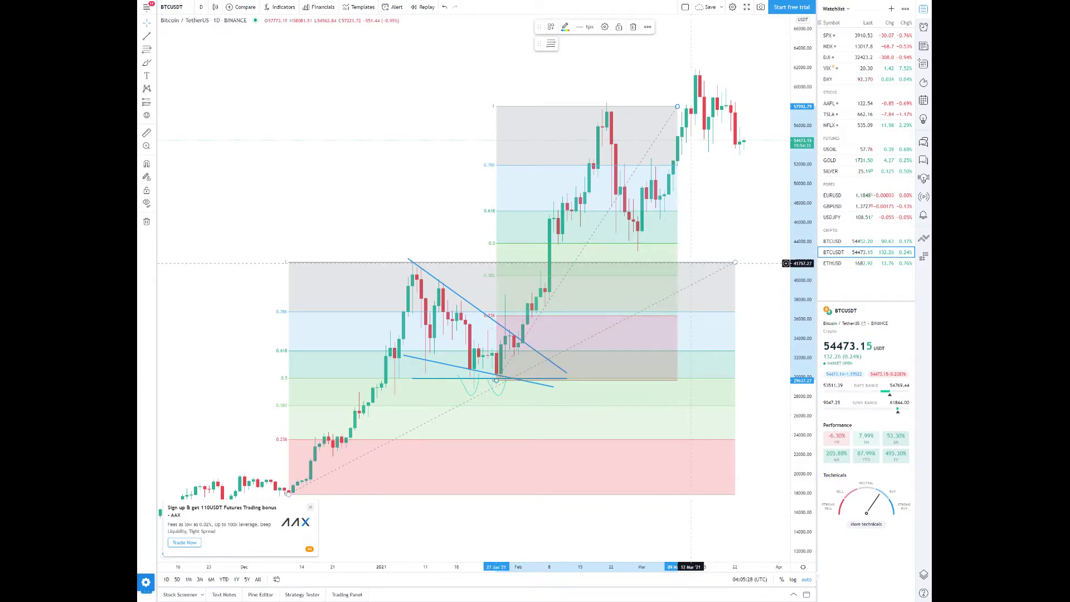
Turn off the background fill of the first Fib Retracement, which starts at the 11 Dec '20 low.
{"action": "left_click", "coordinate": [693, 269]}
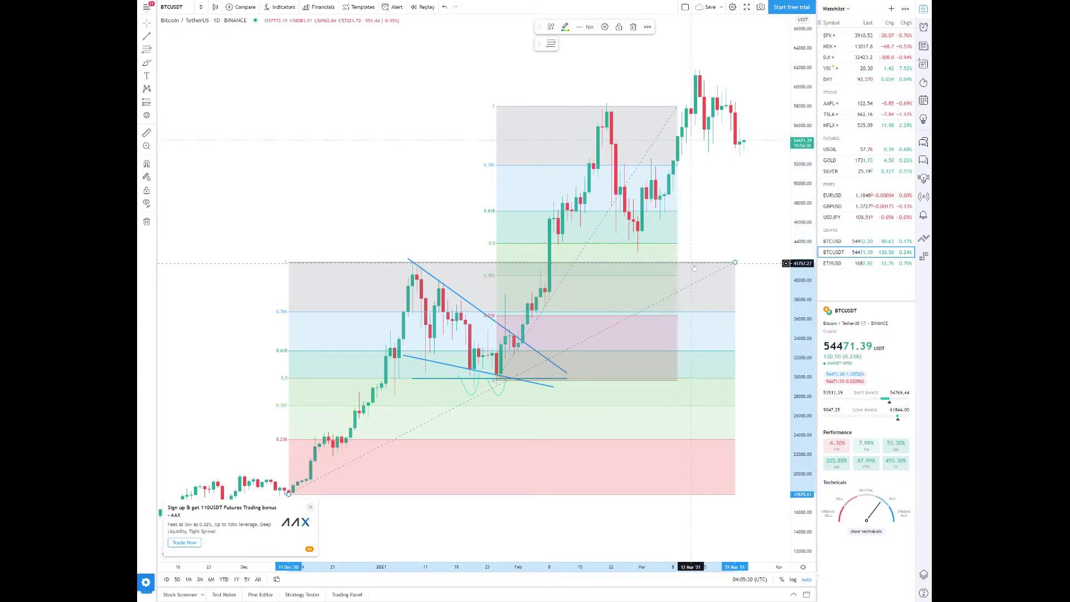
{"action": "right_click", "coordinate": [694, 269]}
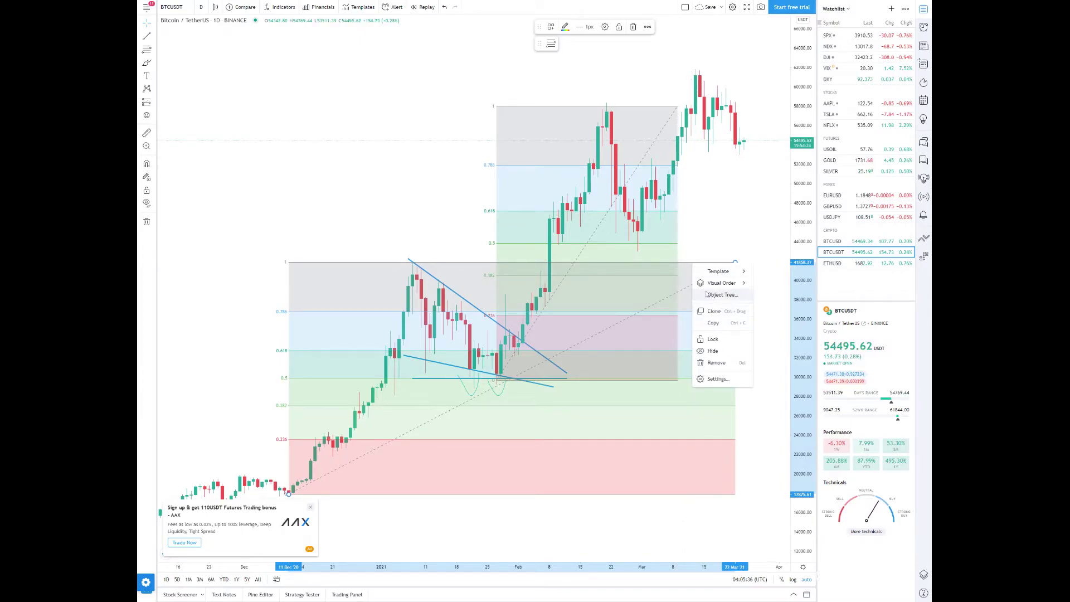
{"action": "mouse_move", "coordinate": [722, 283]}
{"action": "left_click", "coordinate": [691, 251]}
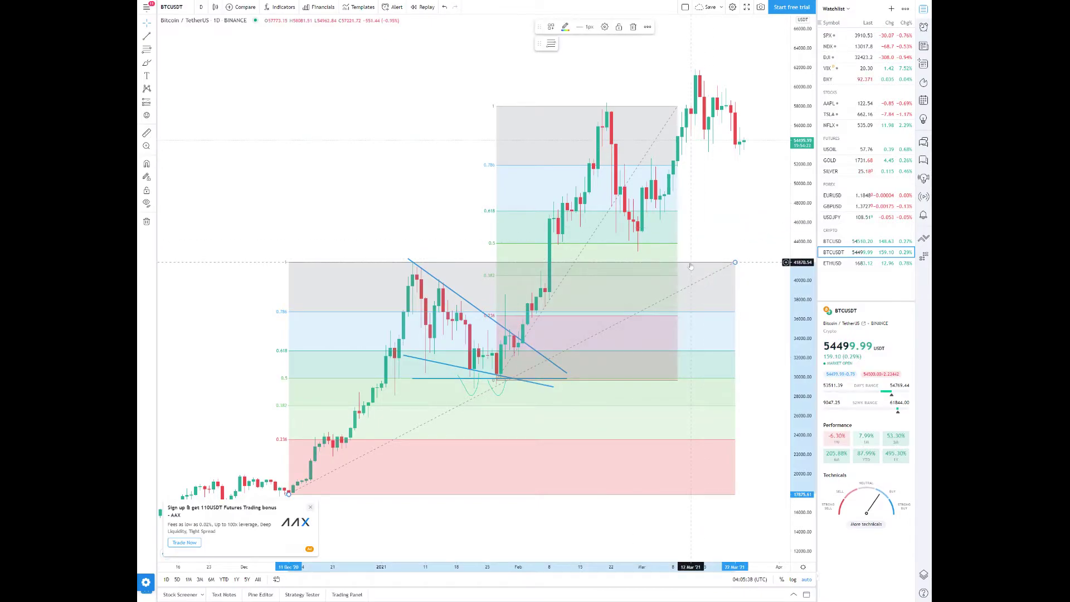
{"action": "double_click", "coordinate": [691, 267]}
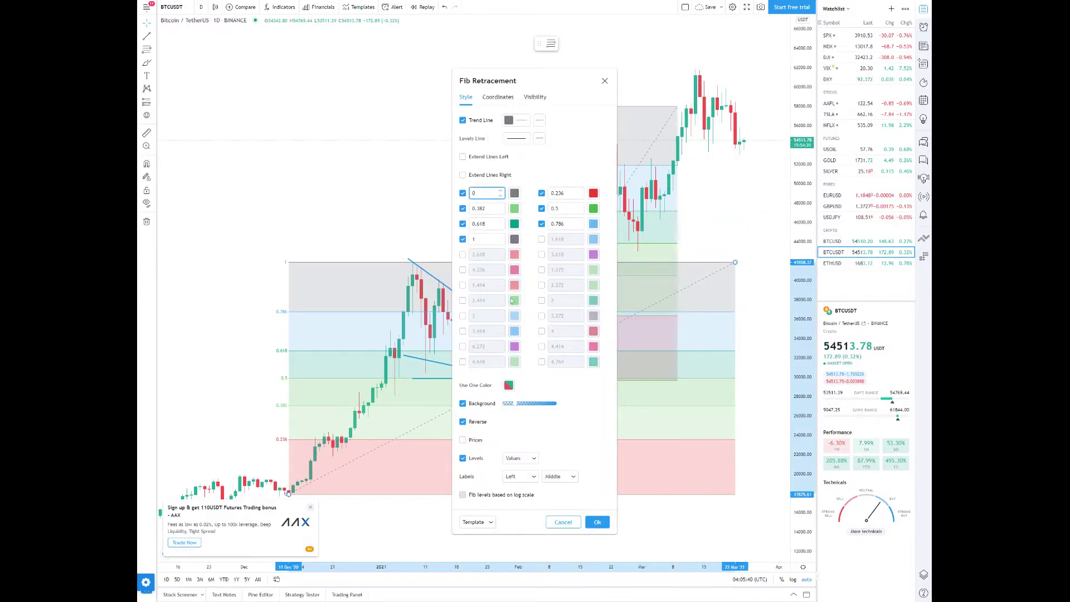
{"action": "left_click", "coordinate": [463, 404]}
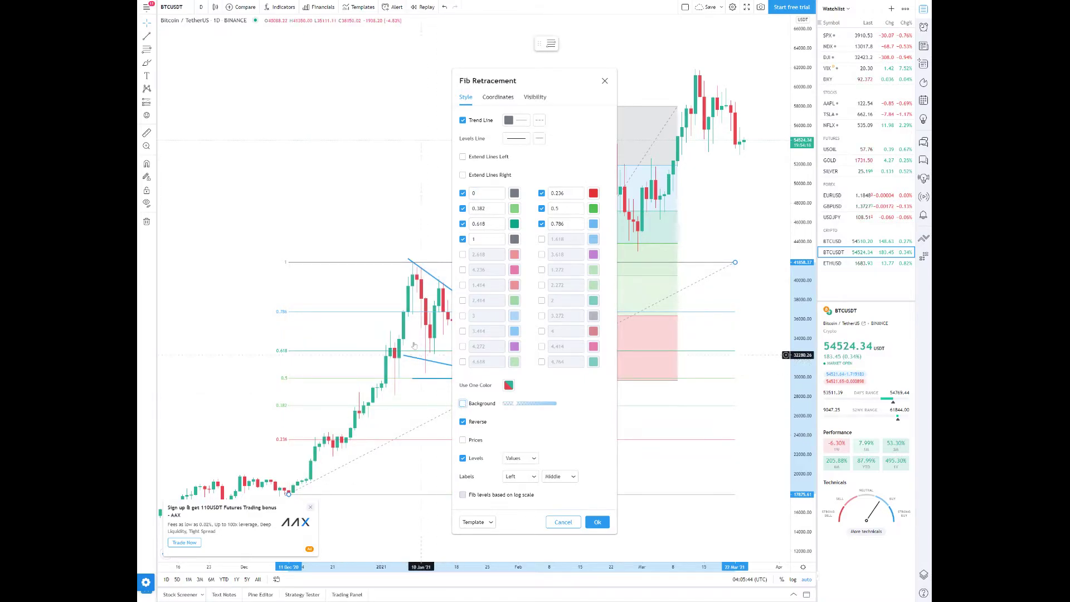
{"action": "left_click", "coordinate": [597, 521]}
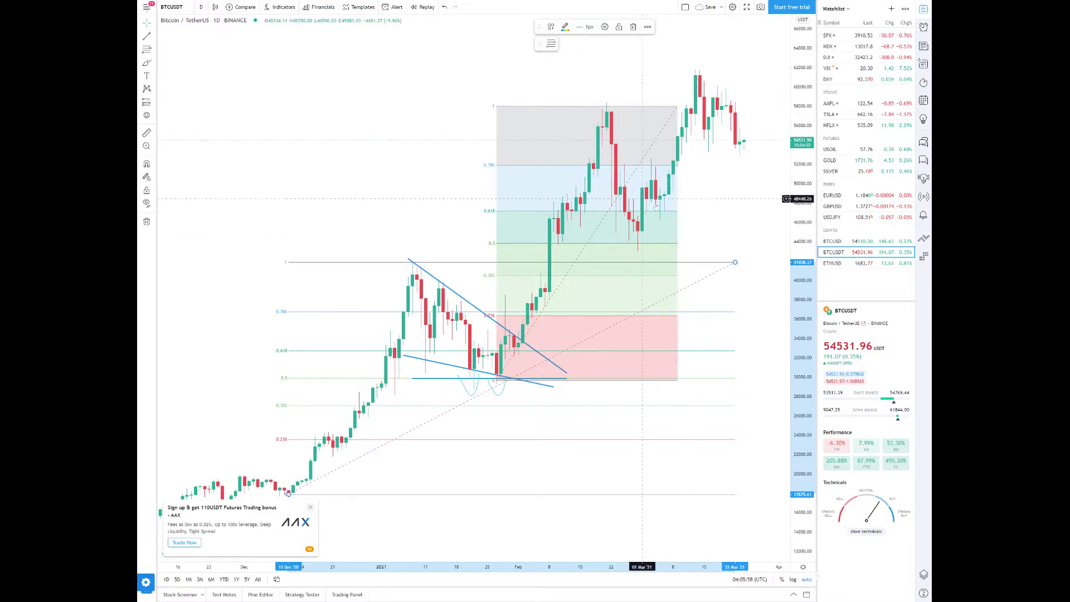
Draw a third Fib Retracement from the 28 Feb '21 low at about 43,700 up to about 61,800 on 30 Mar '21.
{"action": "scroll", "coordinate": [691, 201], "scroll_direction": "up", "scroll_amount": 1}
{"action": "scroll", "coordinate": [691, 201], "scroll_direction": "up", "scroll_amount": 1}
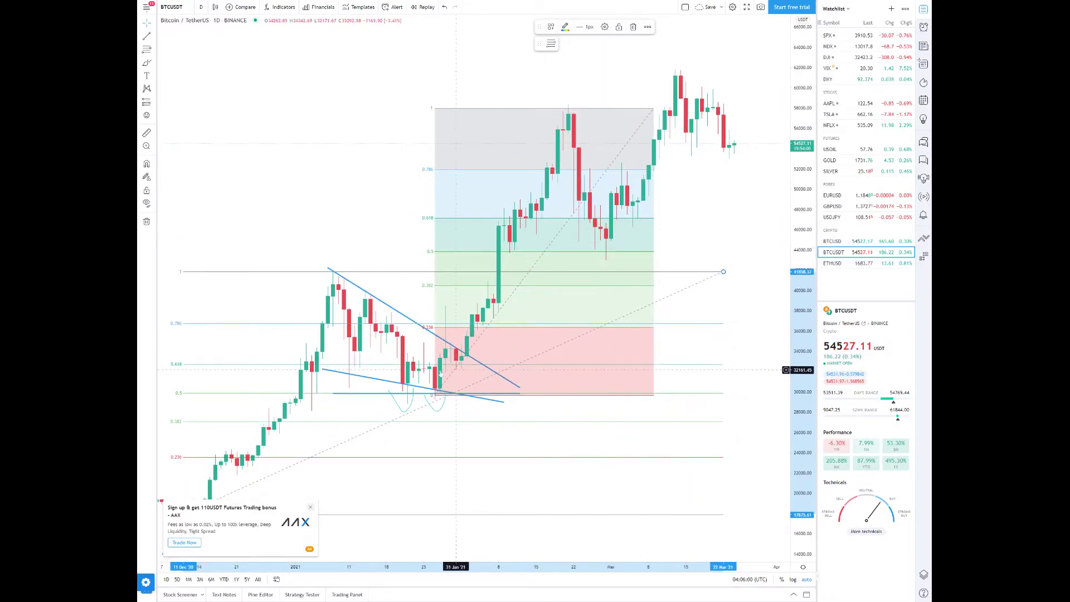
{"action": "scroll", "coordinate": [431, 363], "scroll_direction": "down", "scroll_amount": 1}
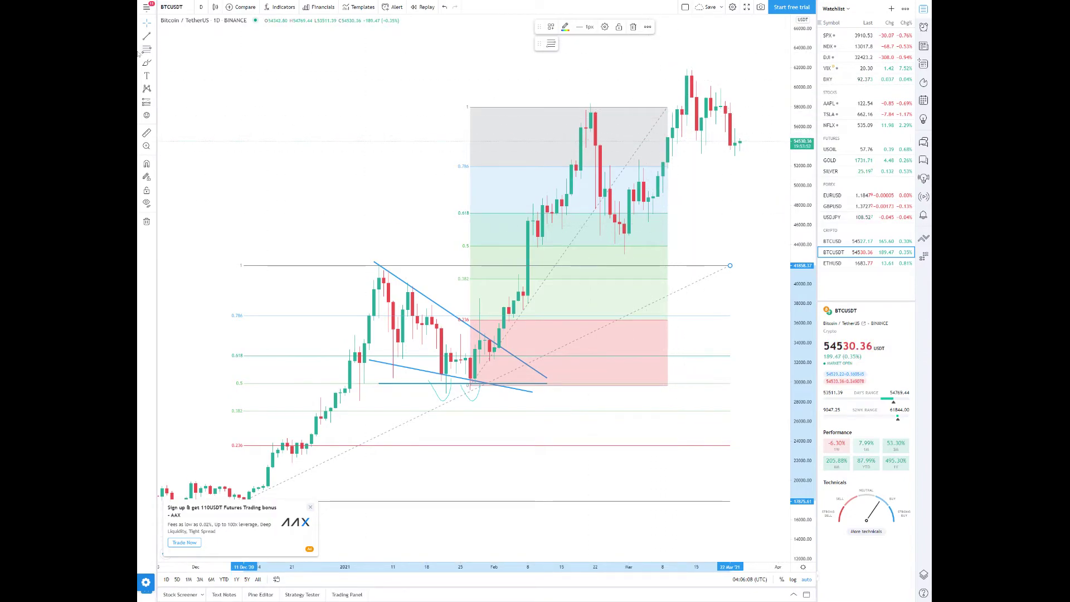
{"action": "left_click", "coordinate": [629, 246]}
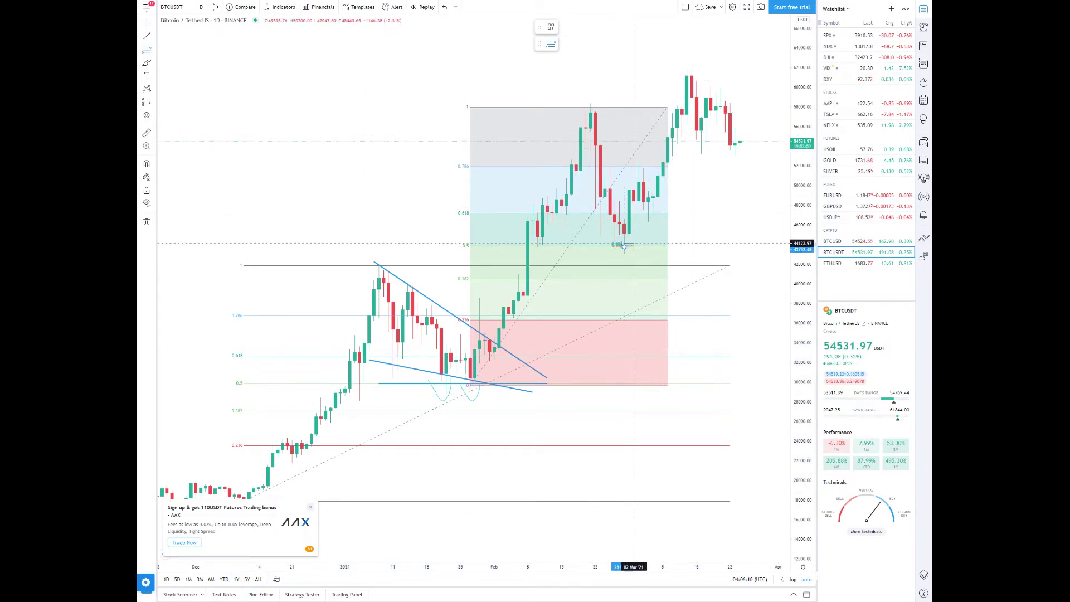
{"action": "left_click", "coordinate": [769, 69]}
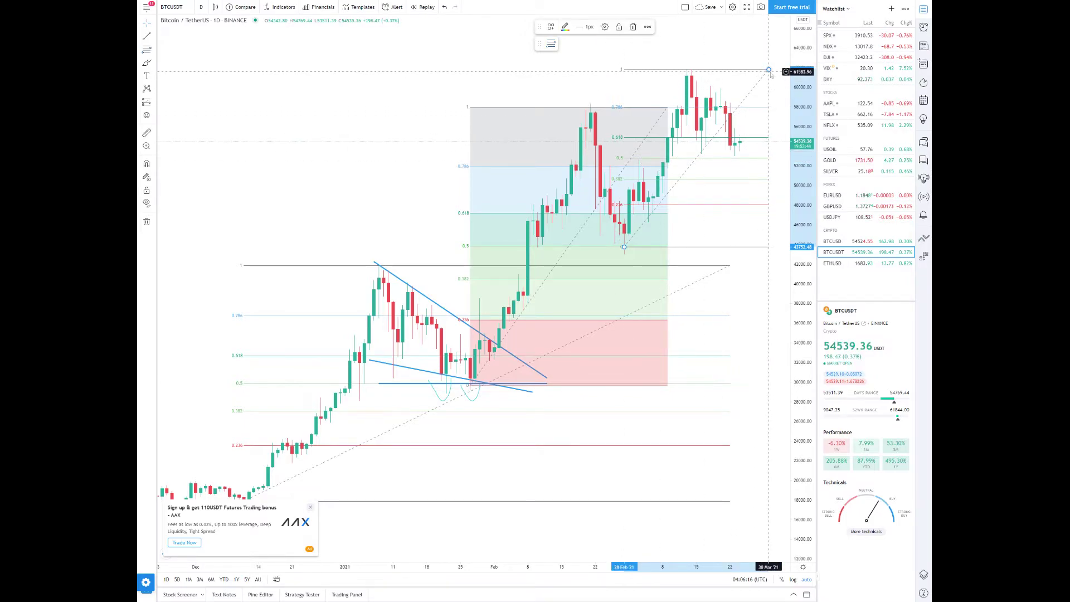
Try starting the third Fib Retracement on 27 Feb '21 at about 45,050.
{"action": "left_click_drag", "start_coordinate": [624, 247], "coordinate": [619, 242]}
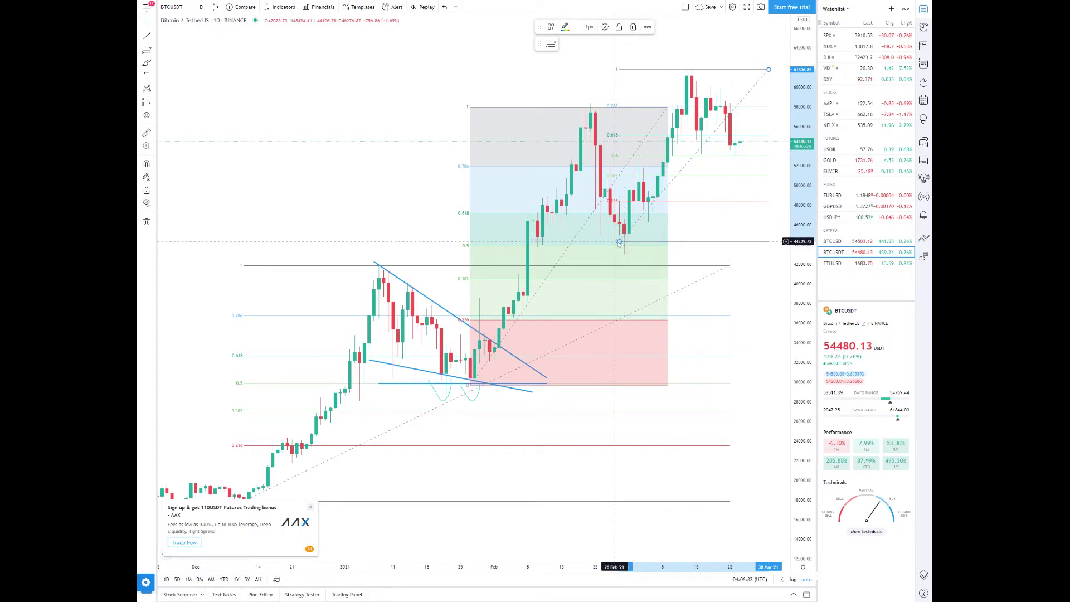
{"action": "left_click_drag", "start_coordinate": [619, 241], "coordinate": [620, 240]}
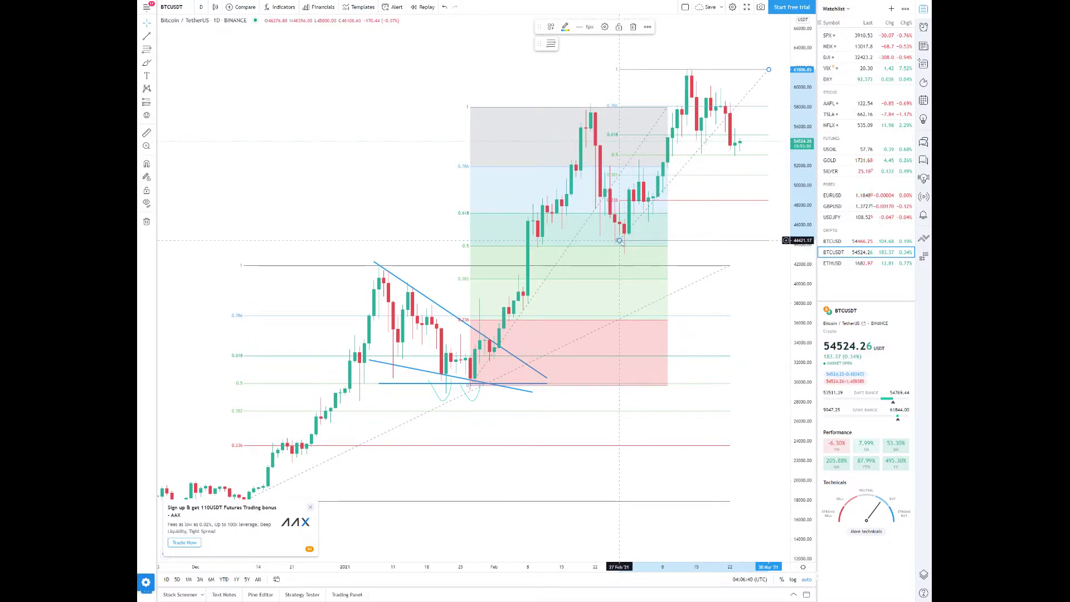
{"action": "left_click_drag", "start_coordinate": [619, 240], "coordinate": [619, 234]}
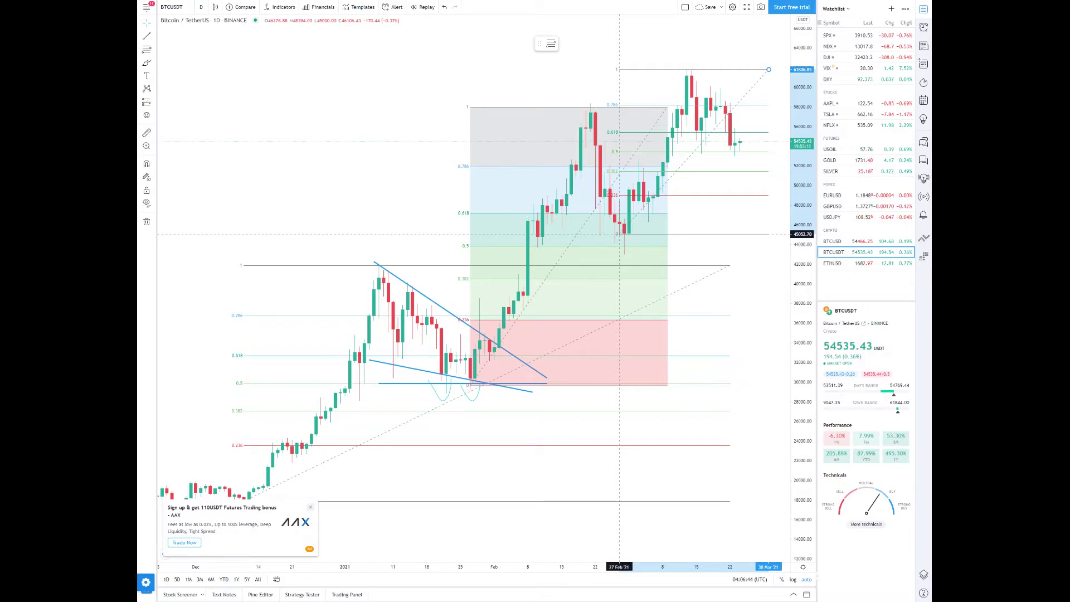
Move the third Fib Retracement's lower anchor to 5 Mar '21 at about 47,700.
{"action": "left_click_drag", "start_coordinate": [619, 235], "coordinate": [648, 212]}
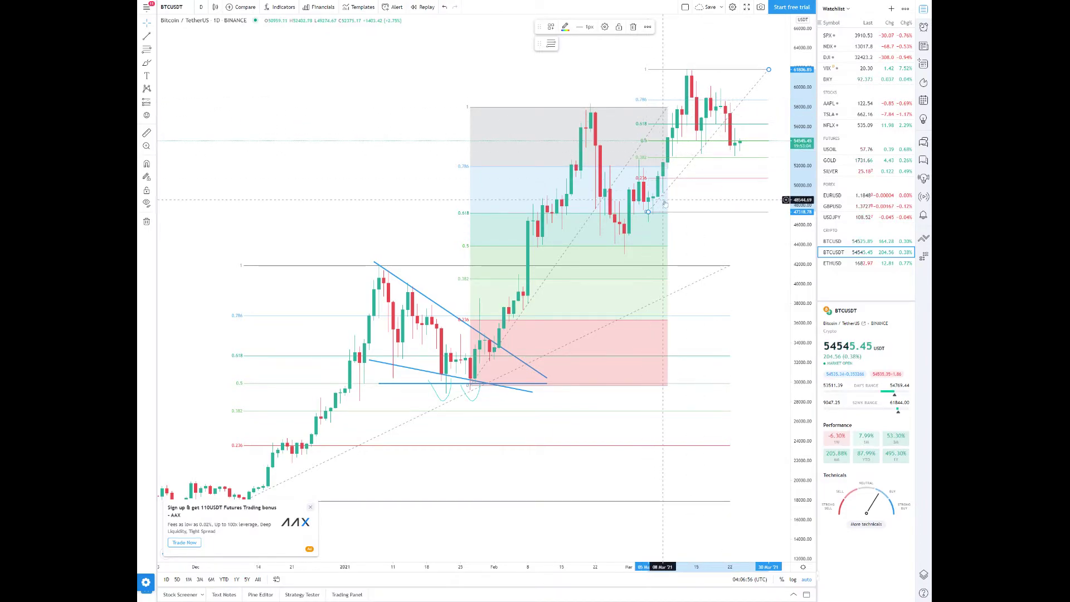
{"action": "left_click_drag", "start_coordinate": [648, 212], "coordinate": [653, 198]}
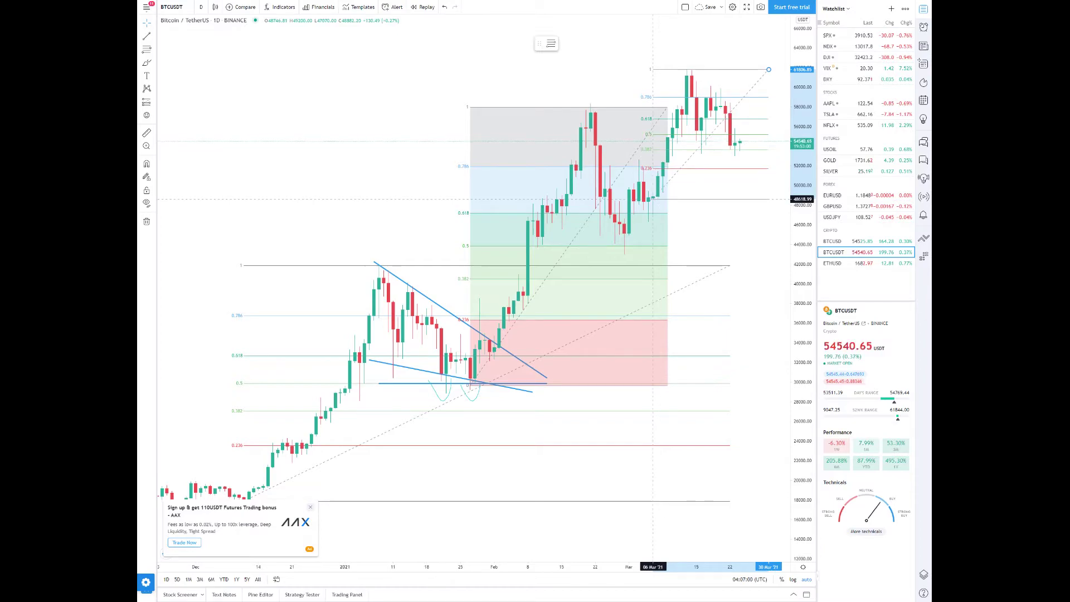
{"action": "left_click_drag", "start_coordinate": [653, 198], "coordinate": [648, 208]}
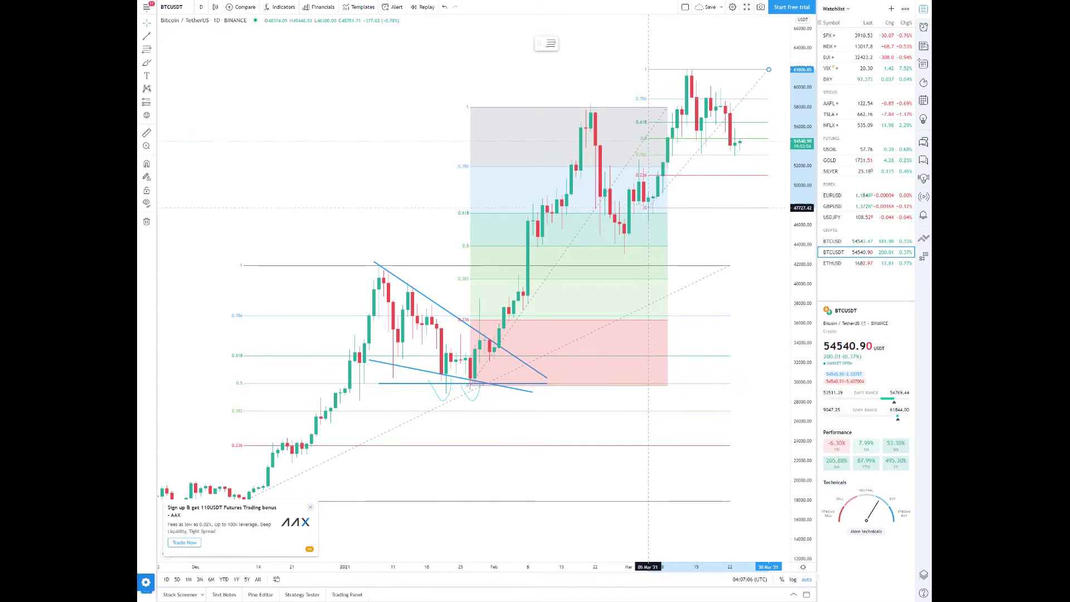
{"action": "left_click_drag", "start_coordinate": [648, 208], "coordinate": [648, 208]}
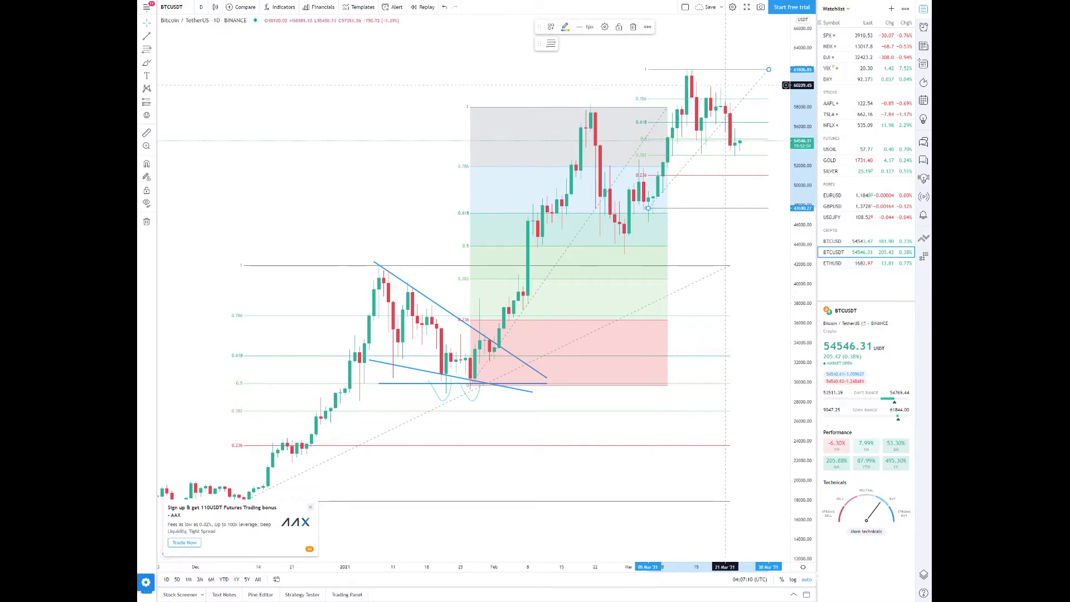
Raise the third Fib Retracement's upper anchor on 30 Mar '21 to about 62,000.
{"action": "left_click_drag", "start_coordinate": [768, 69], "coordinate": [769, 67]}
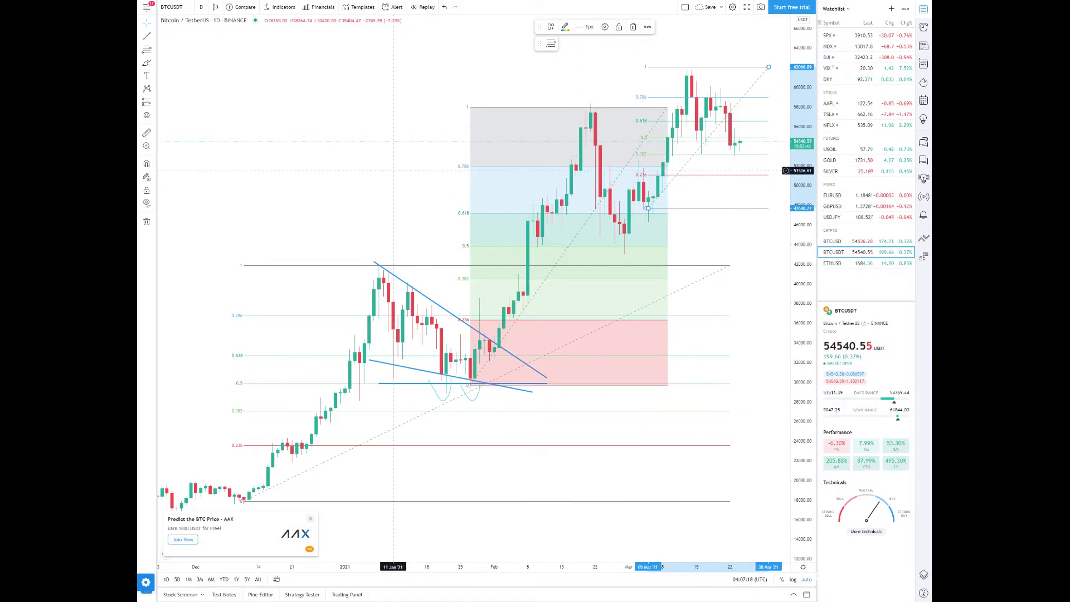
{"action": "scroll", "coordinate": [390, 170], "scroll_direction": "up", "scroll_amount": 1}
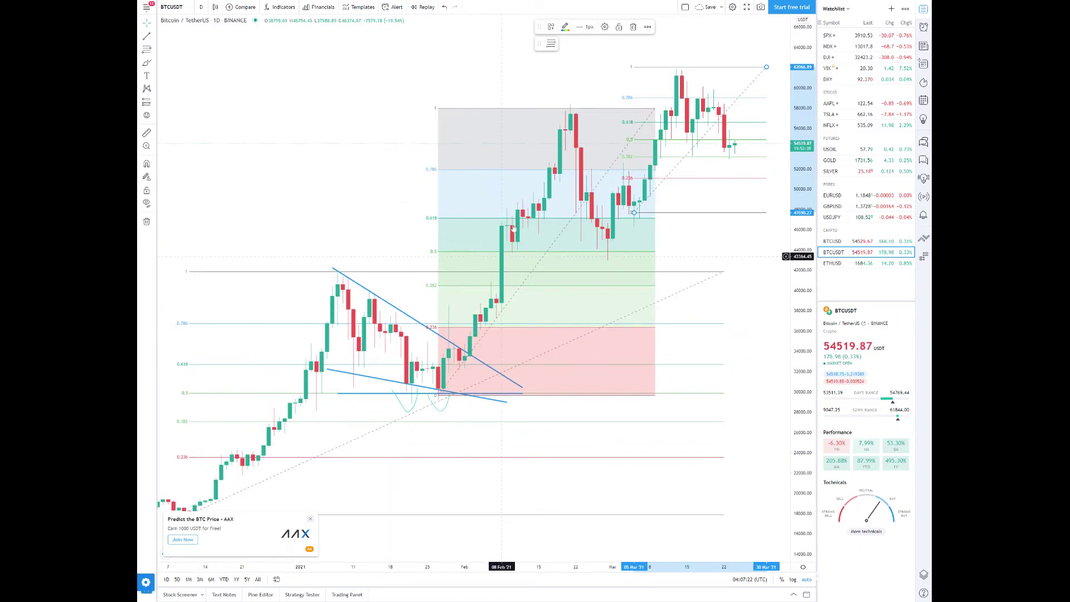
{"action": "scroll", "coordinate": [719, 164], "scroll_direction": "down", "scroll_amount": 1}
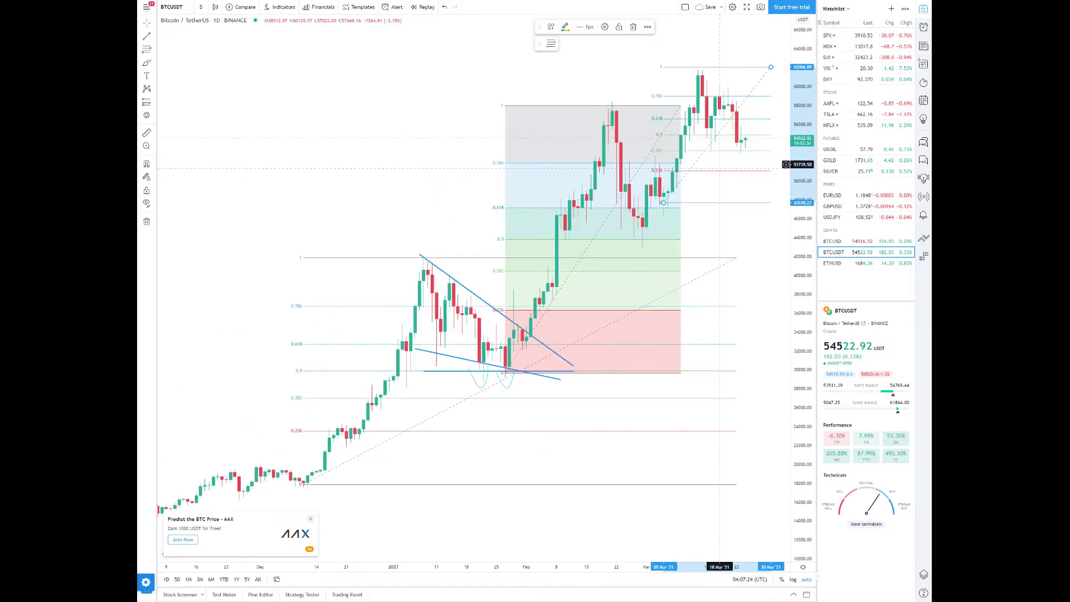
Delete all three Fib Retracements from the chart, keeping the trend lines and brush marks.
{"action": "left_click", "coordinate": [652, 107]}
{"action": "key", "text": "Delete"}
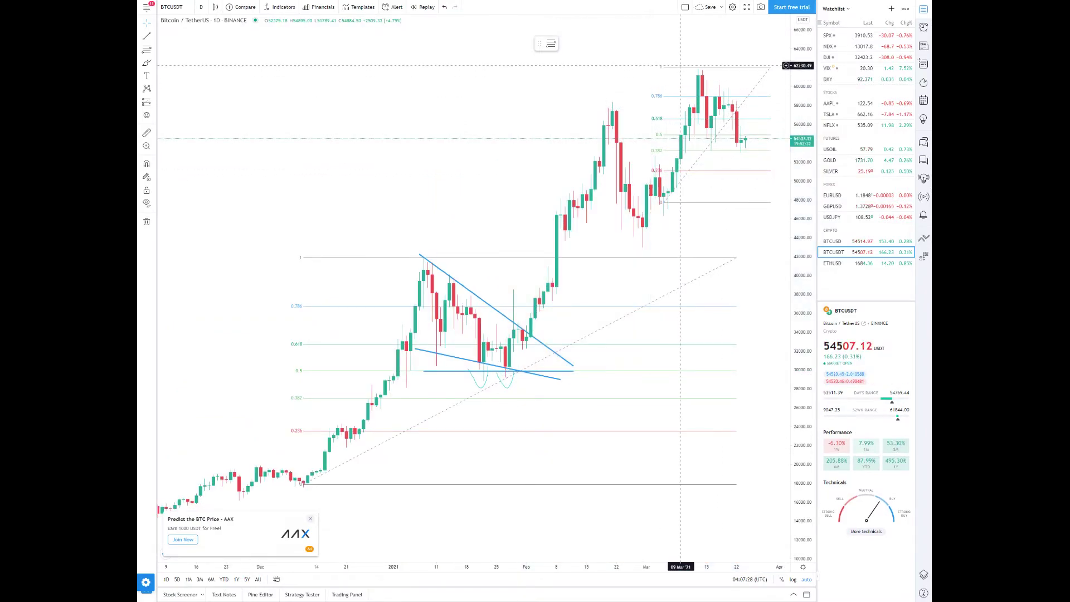
{"action": "key", "text": "Delete"}
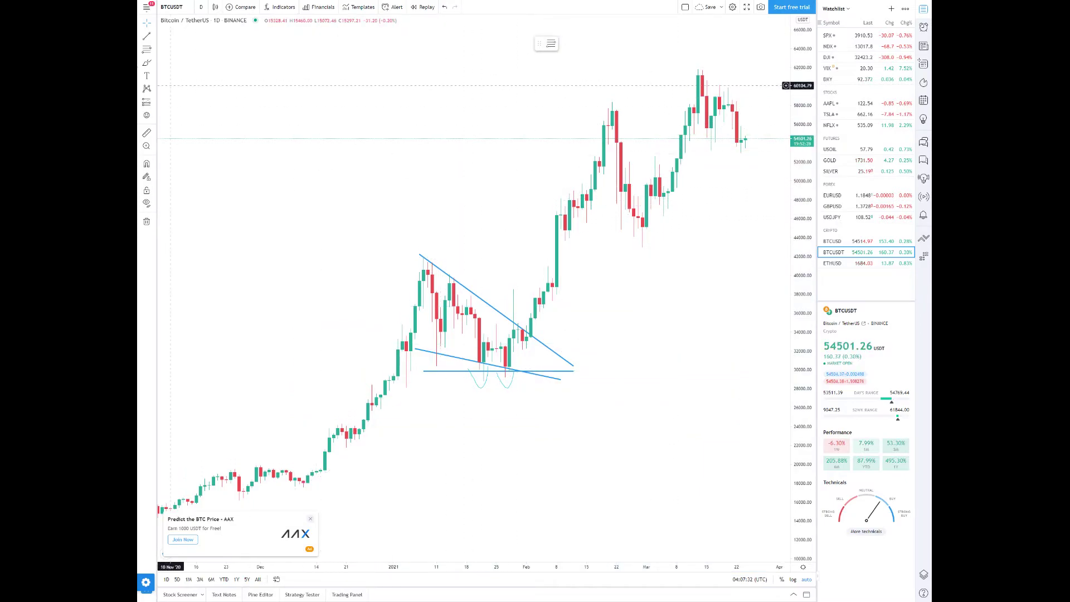
Draw a Fib Retracement from about 41,800 on 7 Dec '20 down to about 18,000 on 7 Feb '21.
{"action": "left_click", "coordinate": [146, 50]}
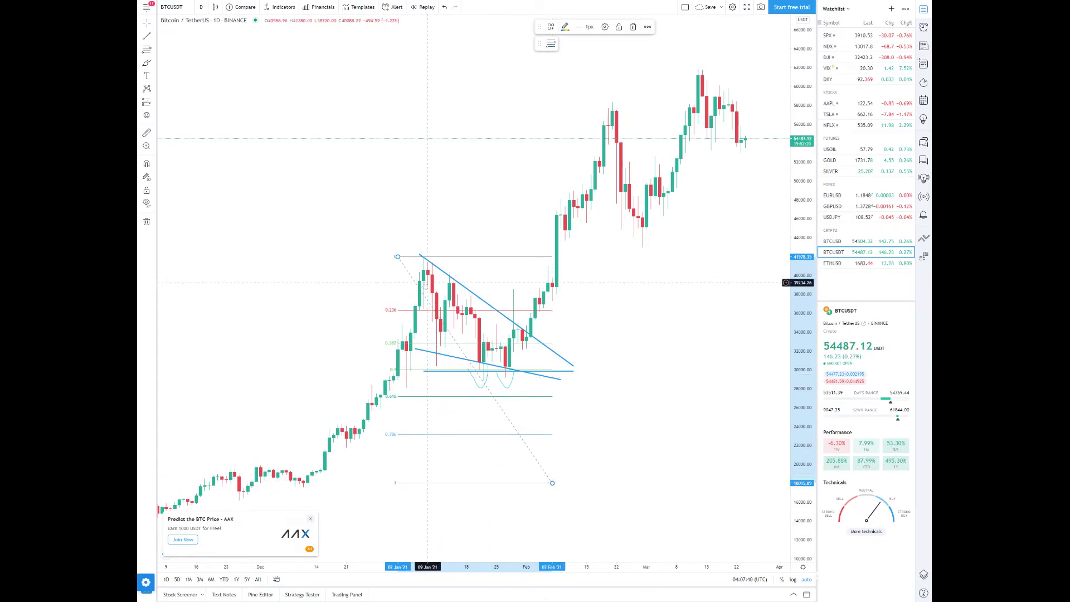
{"action": "left_click_drag", "start_coordinate": [397, 257], "coordinate": [286, 258]}
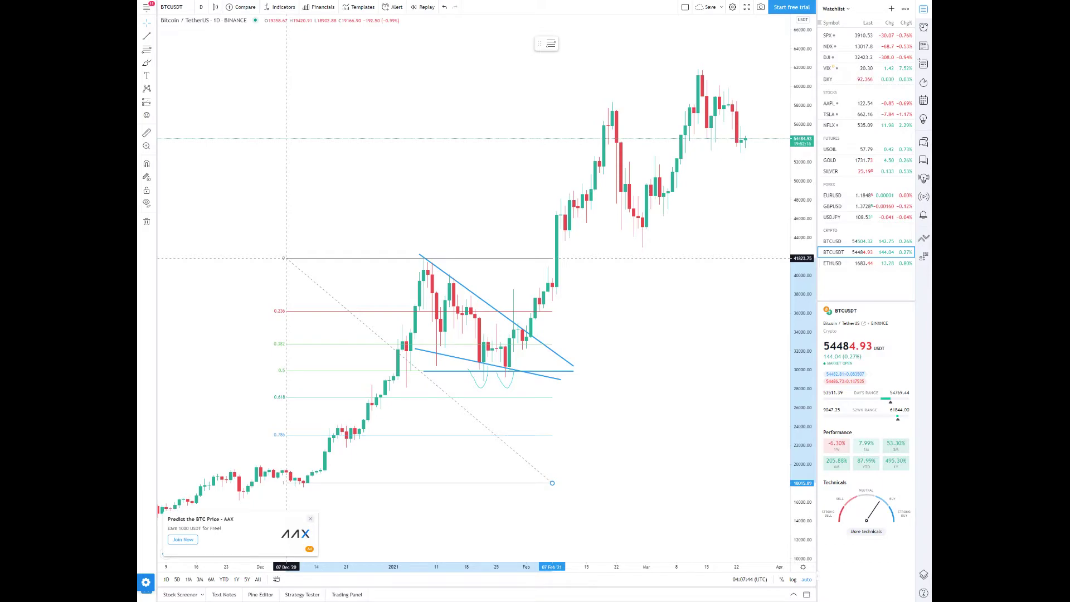
{"action": "left_click_drag", "start_coordinate": [285, 258], "coordinate": [286, 258]}
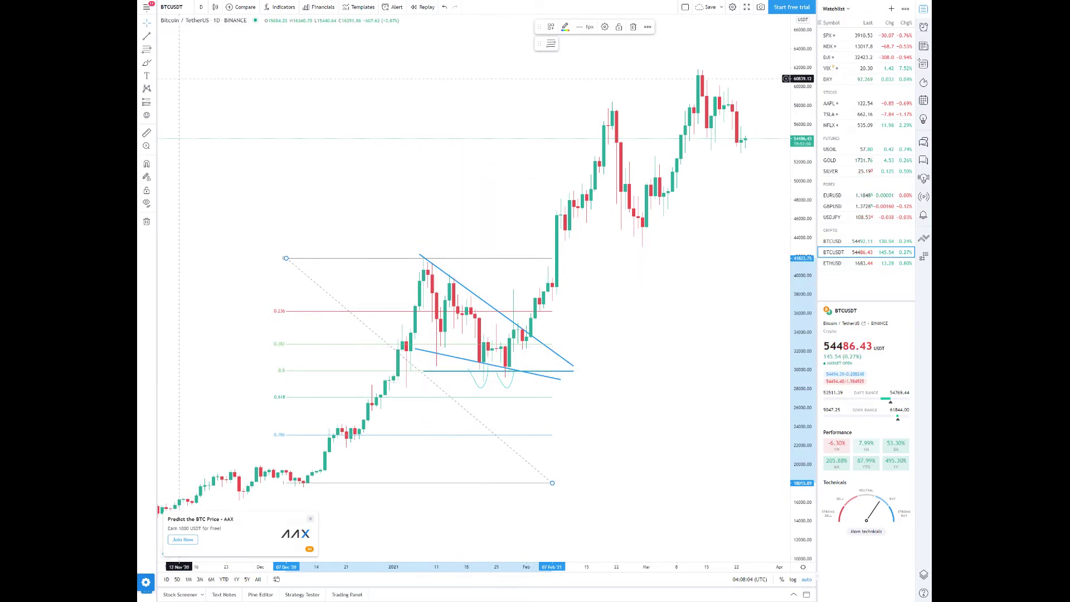
{"action": "left_click", "coordinate": [149, 52]}
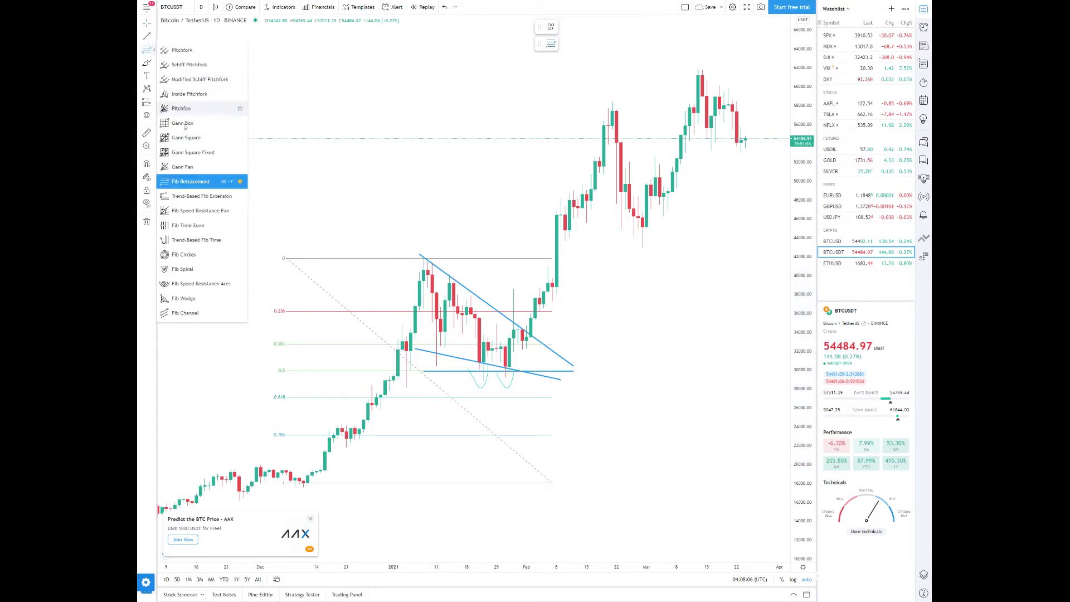
{"action": "left_click", "coordinate": [195, 185]}
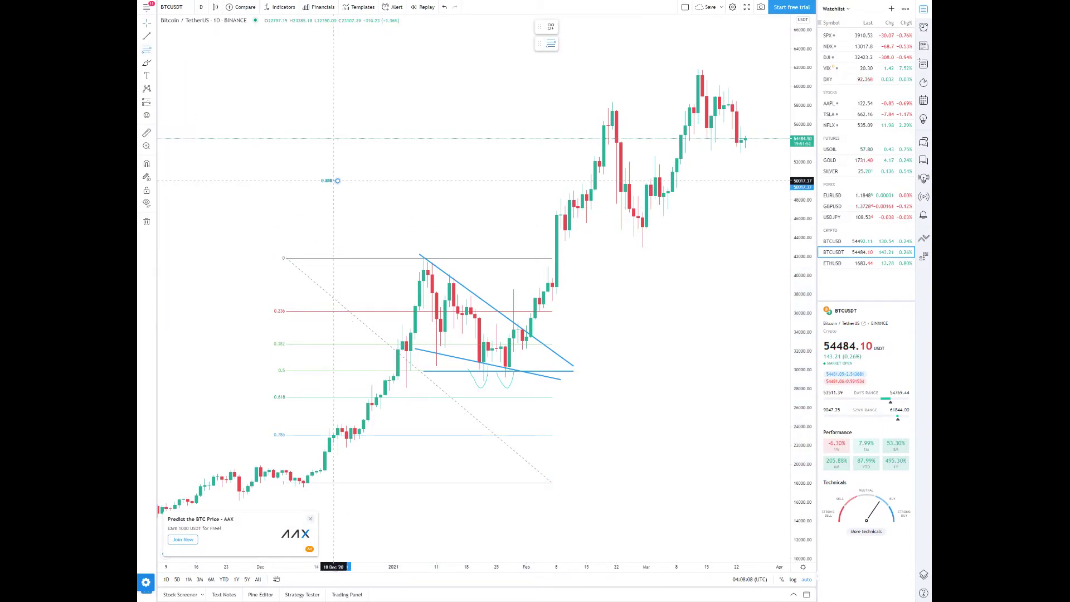
{"action": "left_click", "coordinate": [565, 190]}
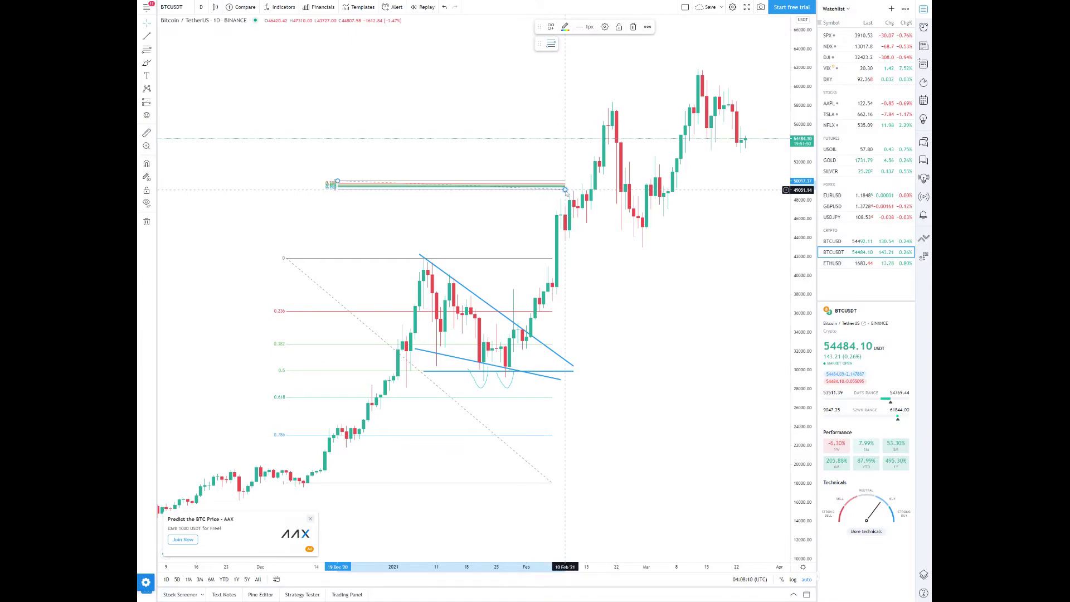
{"action": "key", "text": "ctrl+z"}
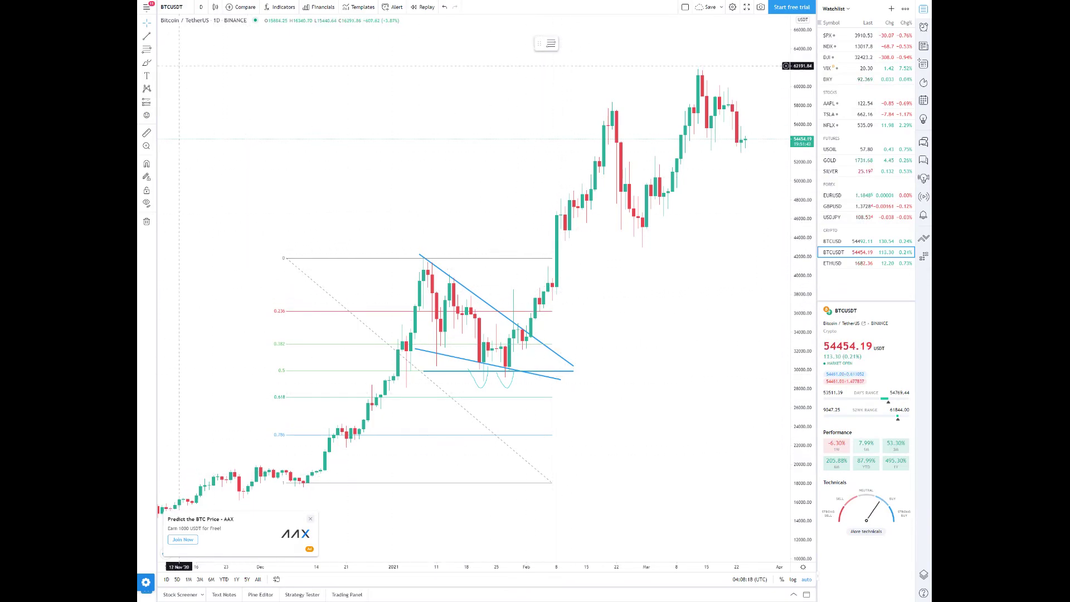
Draw a second Fib Retracement from about 58,100 on 12 Feb '21 down to about 29,850 on 18 Mar '21.
{"action": "mouse_move", "coordinate": [574, 104]}
{"action": "left_mouse_down"}
{"action": "mouse_move", "coordinate": [646, 132]}
{"action": "mouse_move", "coordinate": [672, 273]}
{"action": "mouse_move", "coordinate": [719, 371]}
{"action": "left_mouse_up"}
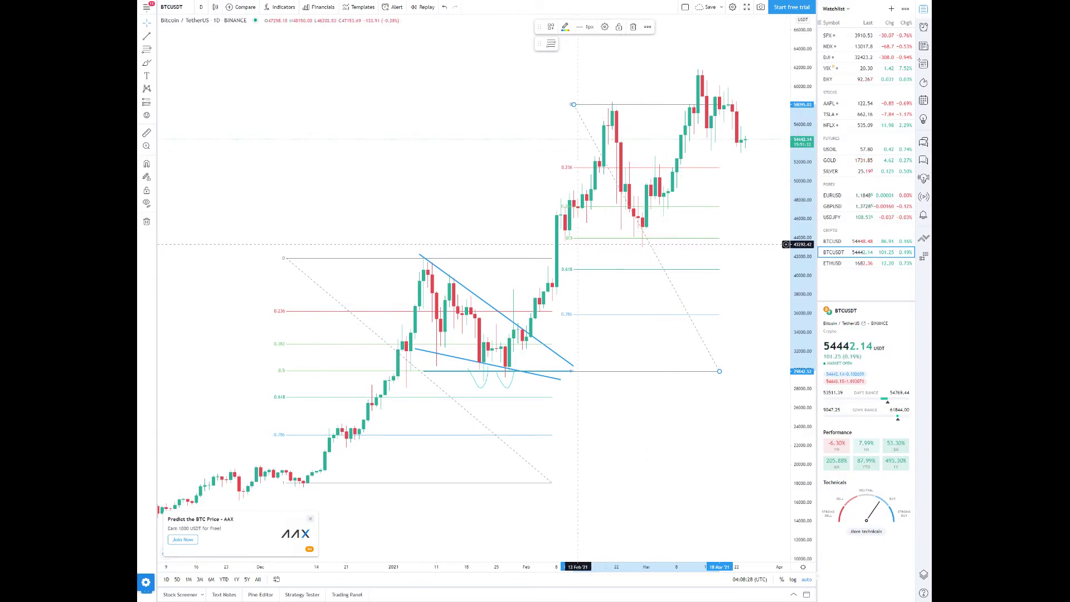
{"action": "scroll", "coordinate": [618, 187], "scroll_direction": "up", "scroll_amount": 1}
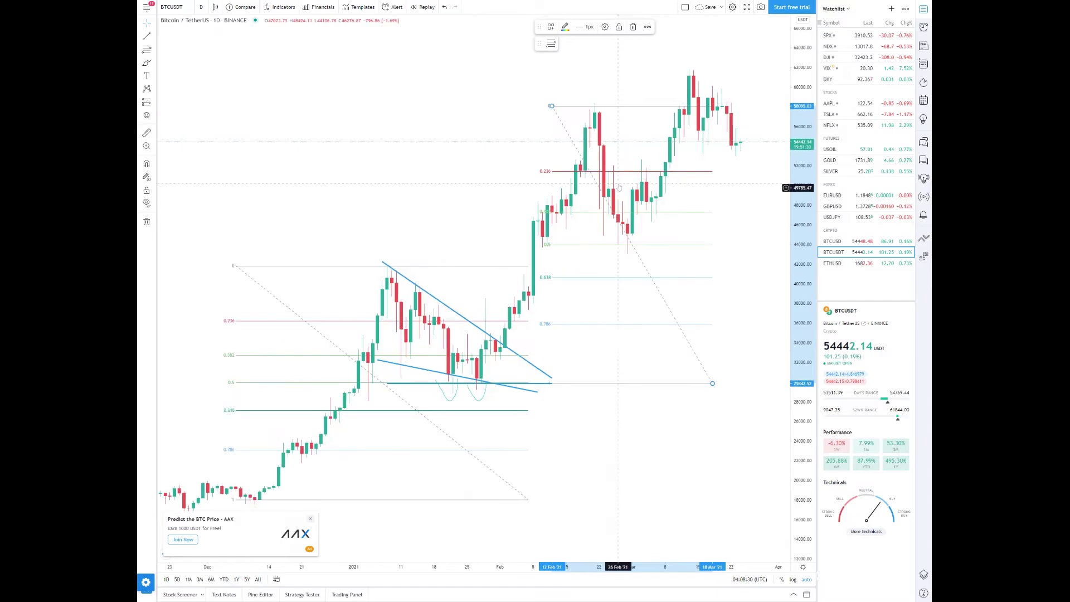
{"action": "scroll", "coordinate": [619, 182], "scroll_direction": "down", "scroll_amount": 1}
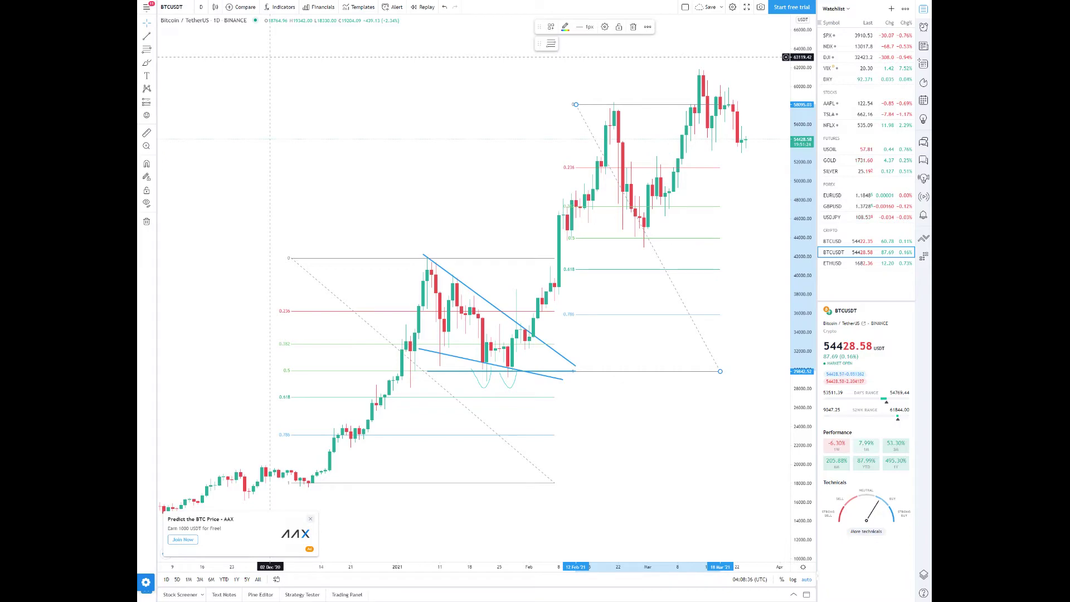
Add the Moving Average Exponential indicator twice, marking it as a favourite, and show indicator titles in the legend.
{"action": "left_click", "coordinate": [278, 8]}
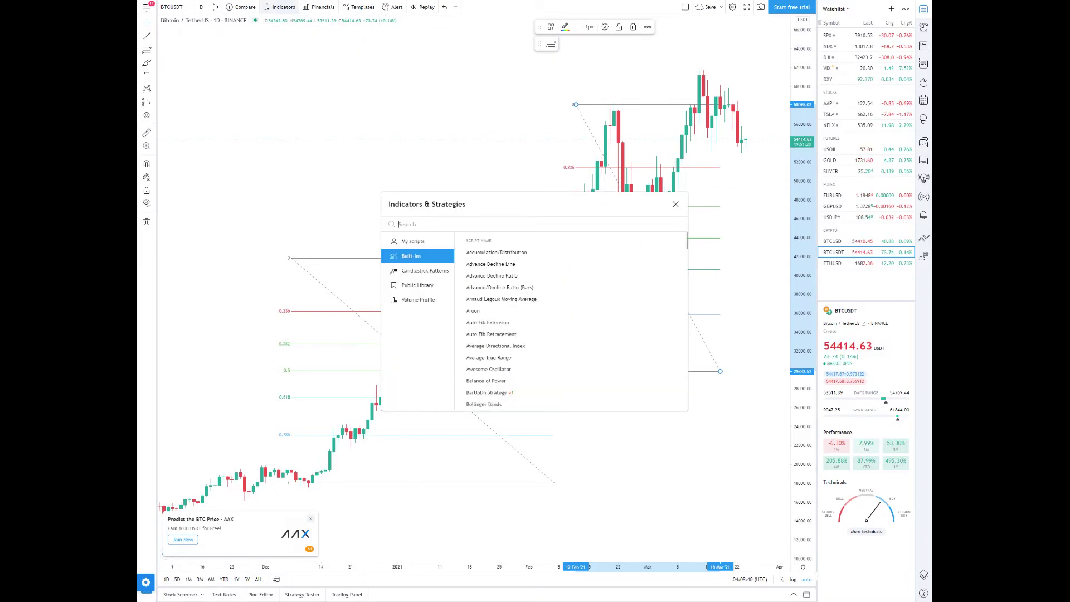
{"action": "type", "text": "moving a"}
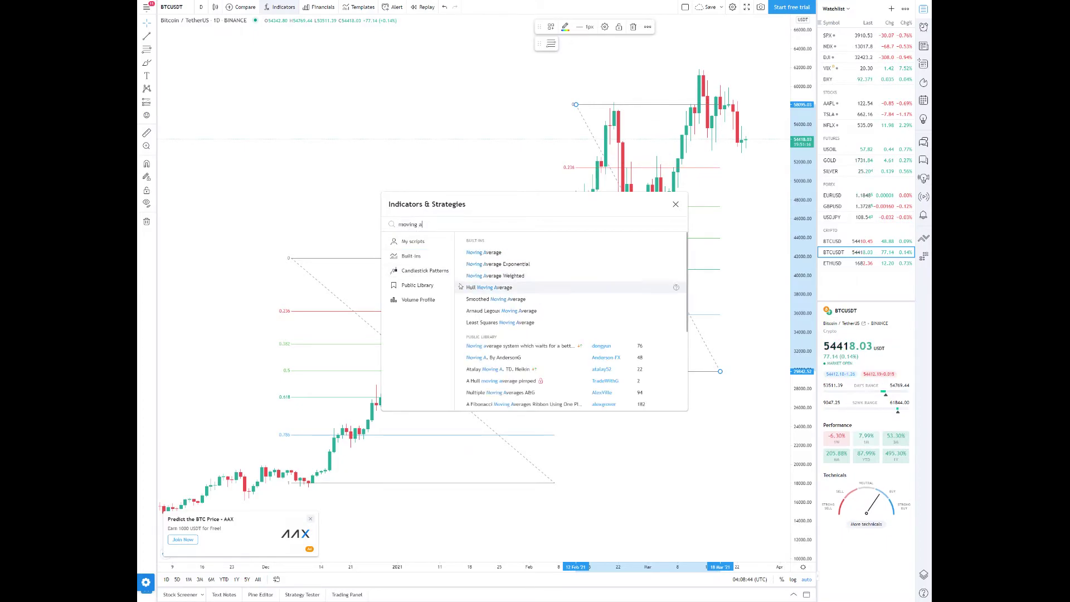
{"action": "left_click", "coordinate": [462, 265]}
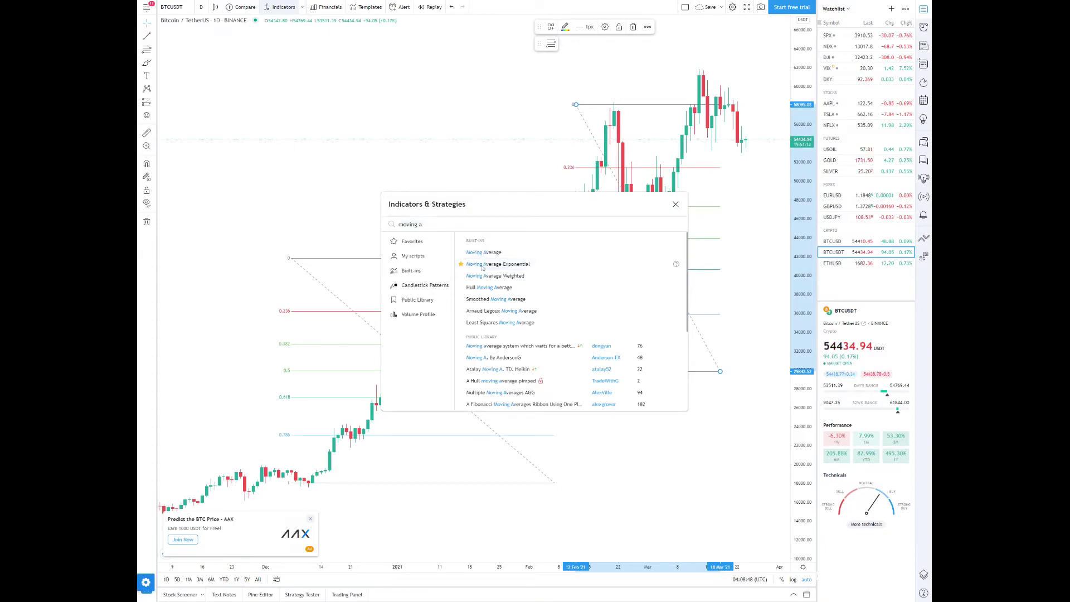
{"action": "left_click", "coordinate": [482, 268]}
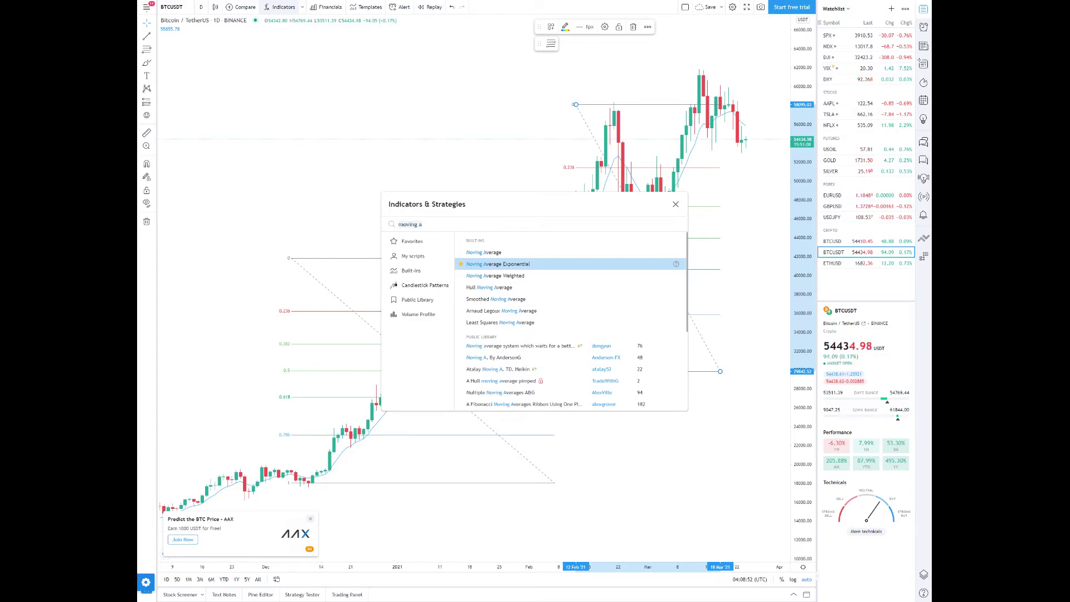
{"action": "left_click", "coordinate": [483, 269]}
{"action": "key", "text": "Escape"}
{"action": "right_click", "coordinate": [173, 22]}
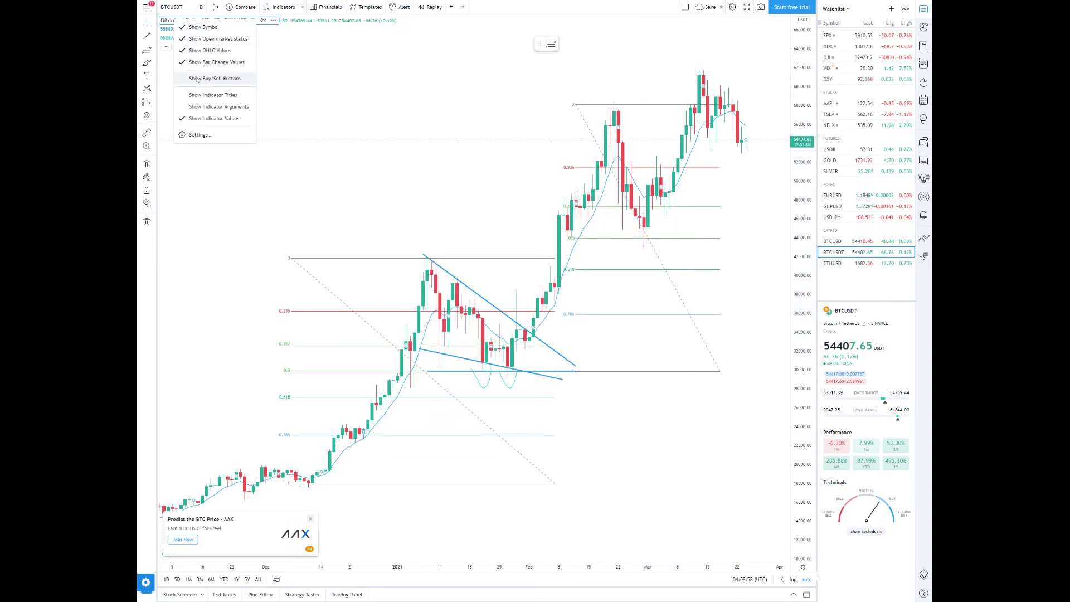
{"action": "left_click", "coordinate": [195, 98]}
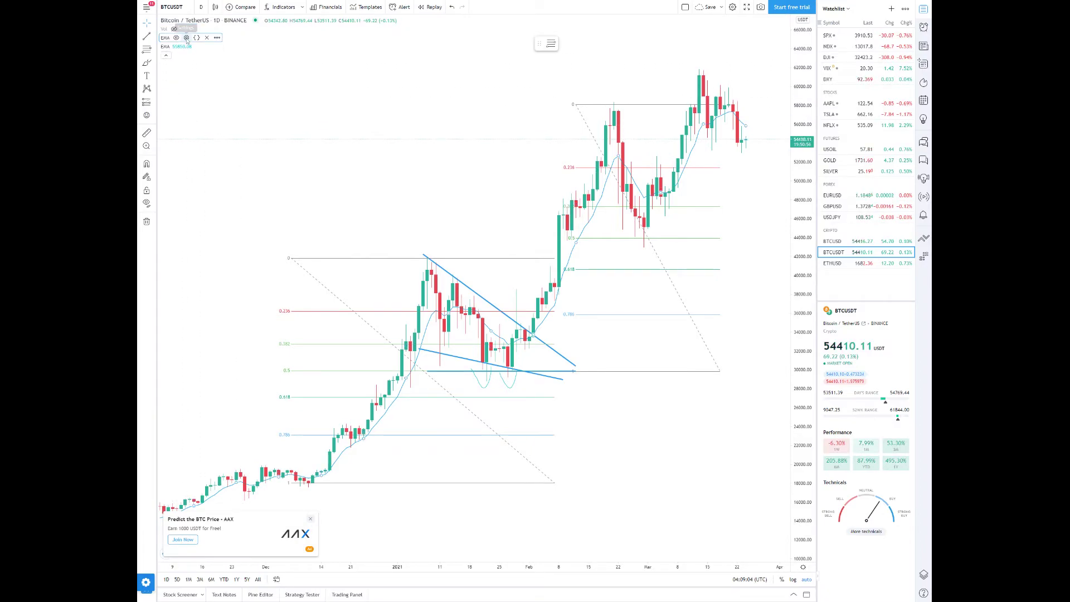
Set the first EMA's length to 10 and its blue line to the third thickness.
{"action": "left_click", "coordinate": [186, 38]}
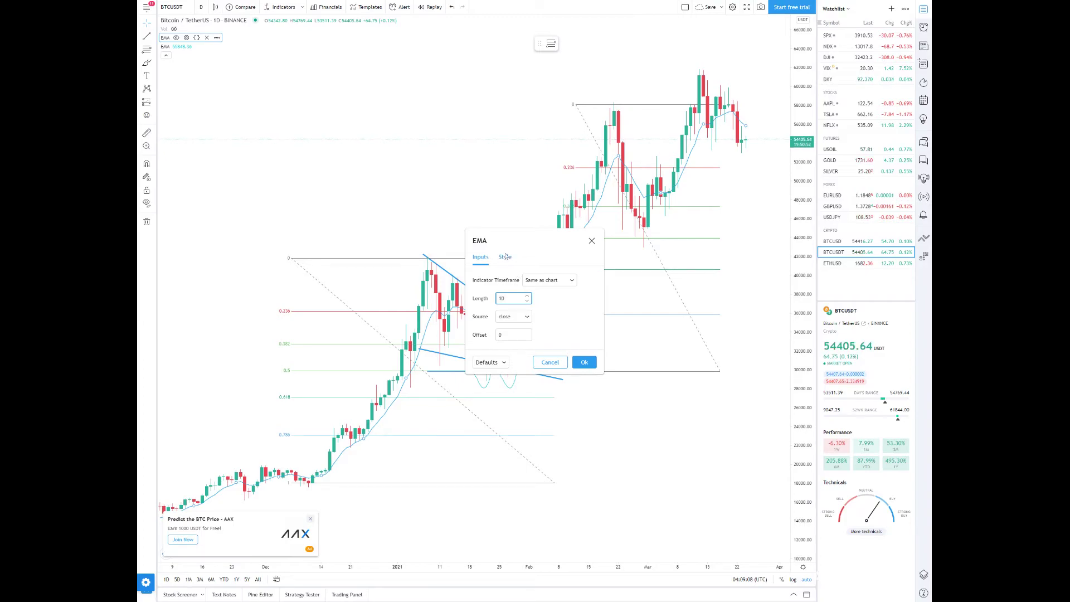
{"action": "left_click", "coordinate": [505, 259]}
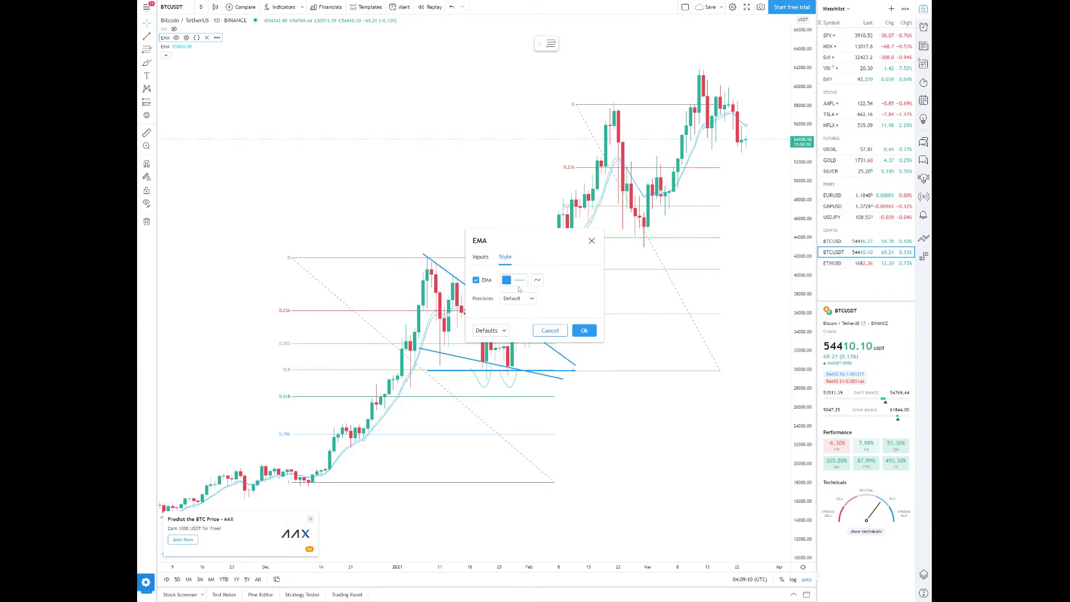
{"action": "left_click", "coordinate": [519, 284]}
{"action": "left_click", "coordinate": [558, 417]}
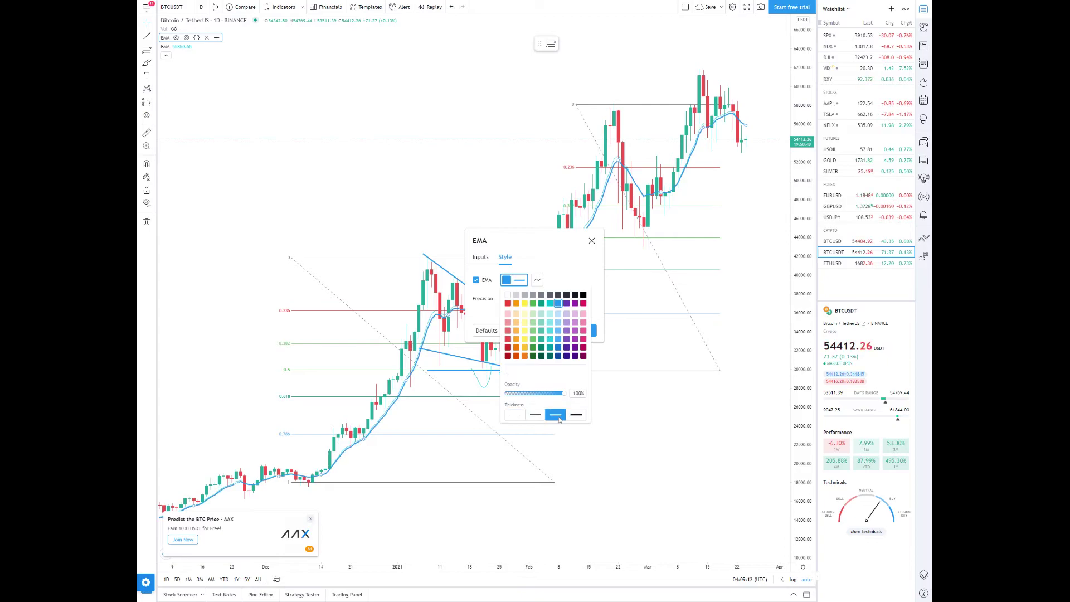
{"action": "left_click", "coordinate": [556, 261]}
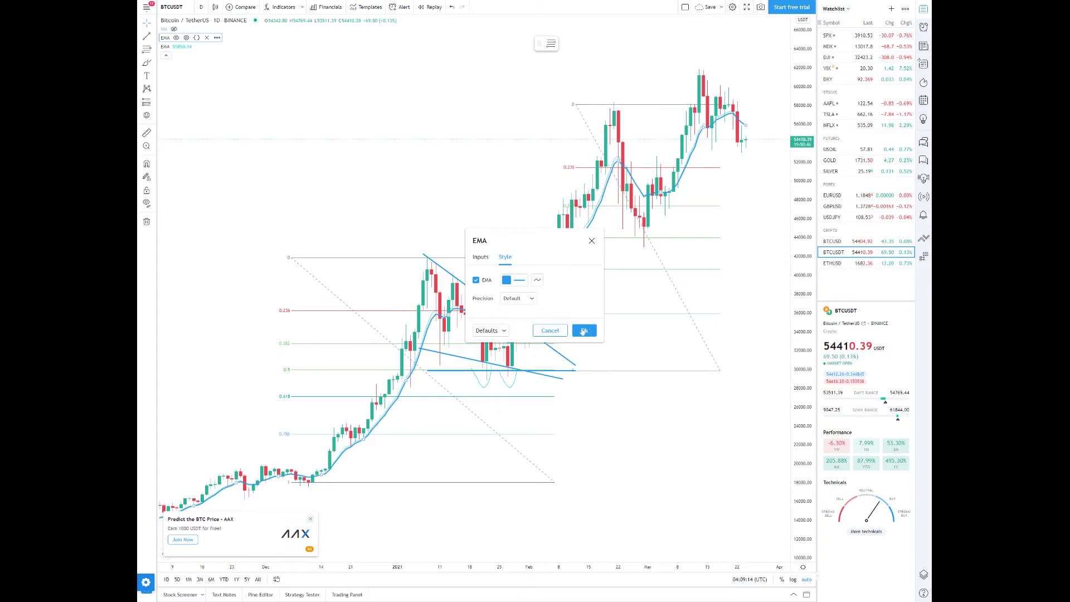
{"action": "left_click", "coordinate": [585, 330]}
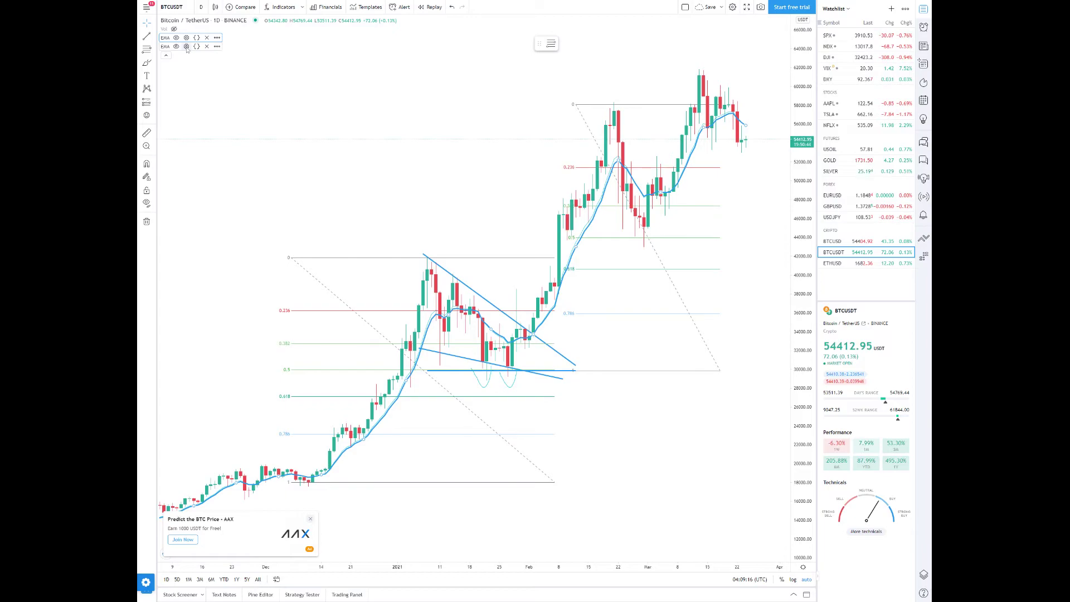
Give the second EMA a black line of the third thickness and a length of 20.
{"action": "left_click", "coordinate": [186, 47]}
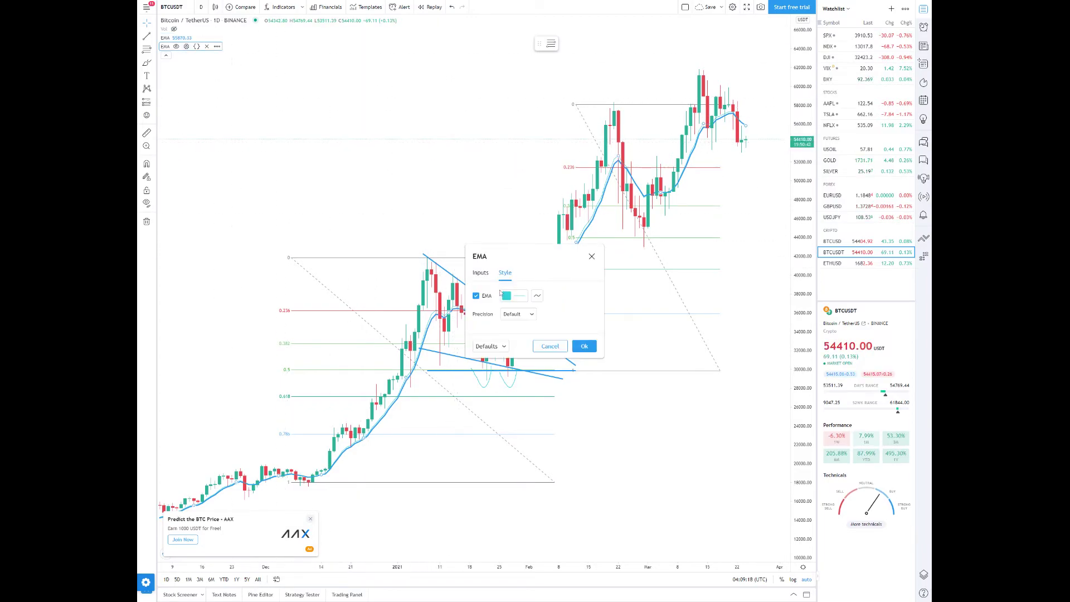
{"action": "left_click", "coordinate": [510, 297]}
{"action": "left_click", "coordinate": [582, 311]}
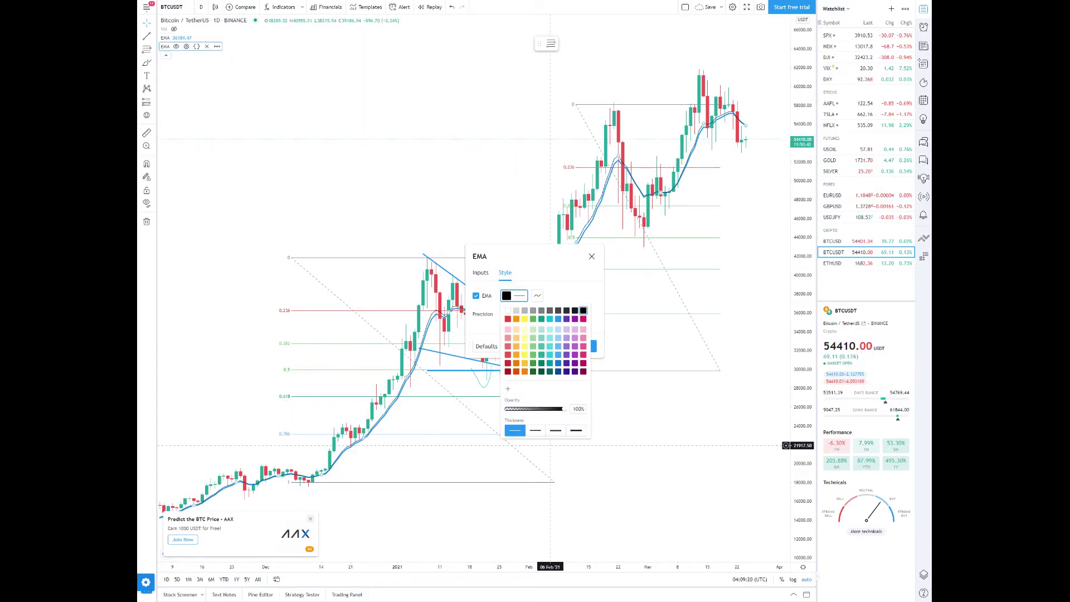
{"action": "left_click", "coordinate": [556, 432]}
{"action": "left_click", "coordinate": [478, 273]}
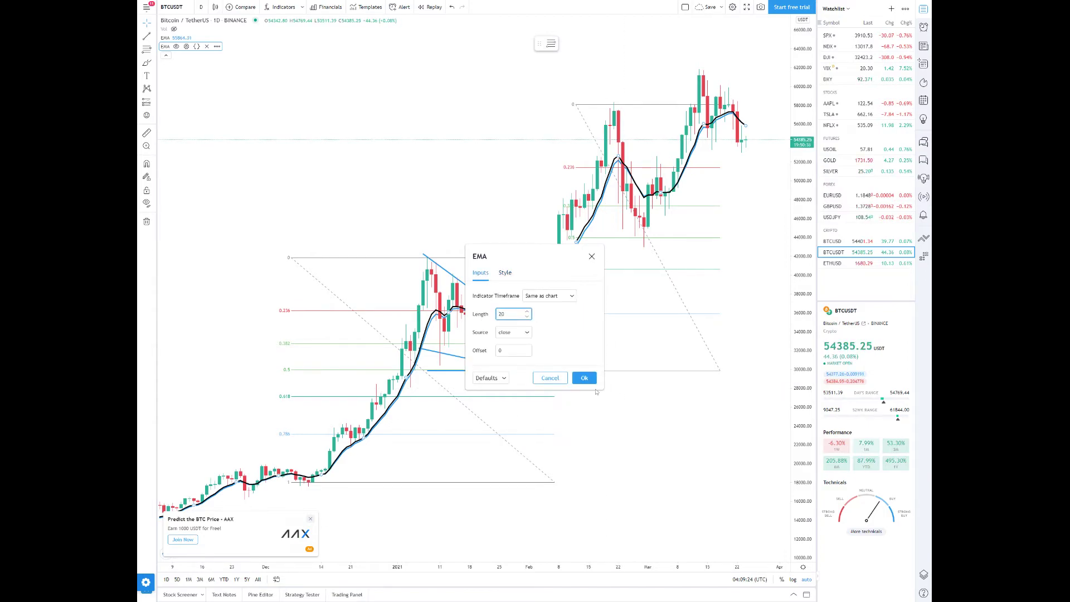
{"action": "left_click", "coordinate": [585, 377]}
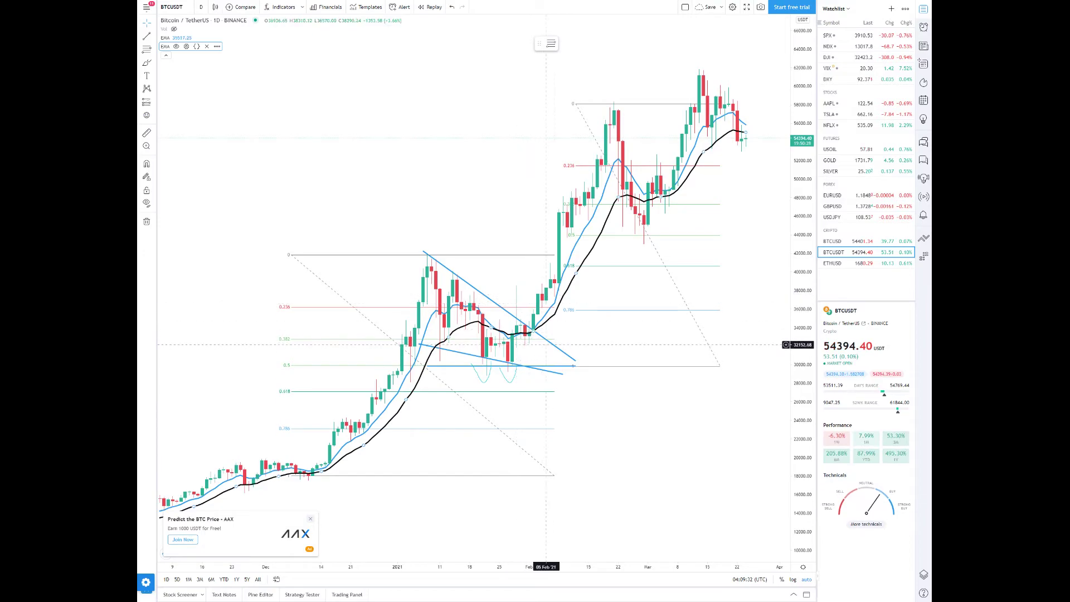
Circle the downward EMA crossover of late February 2020 at about 9,700 with a brush stroke.
{"action": "scroll", "coordinate": [557, 322], "scroll_direction": "down", "scroll_amount": 1}
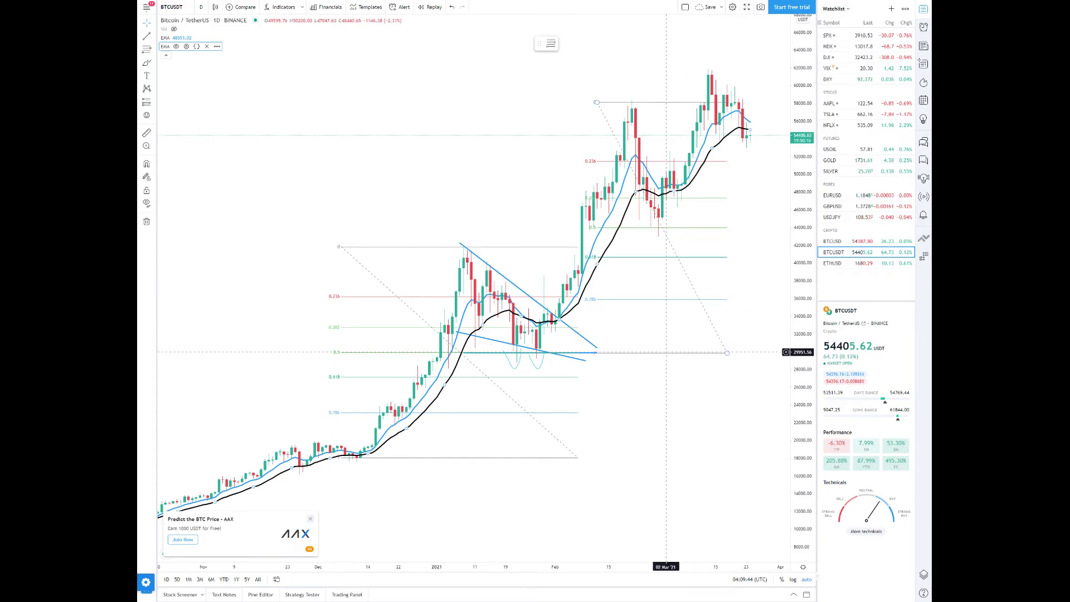
{"action": "scroll", "coordinate": [646, 343], "scroll_direction": "up", "scroll_amount": 1}
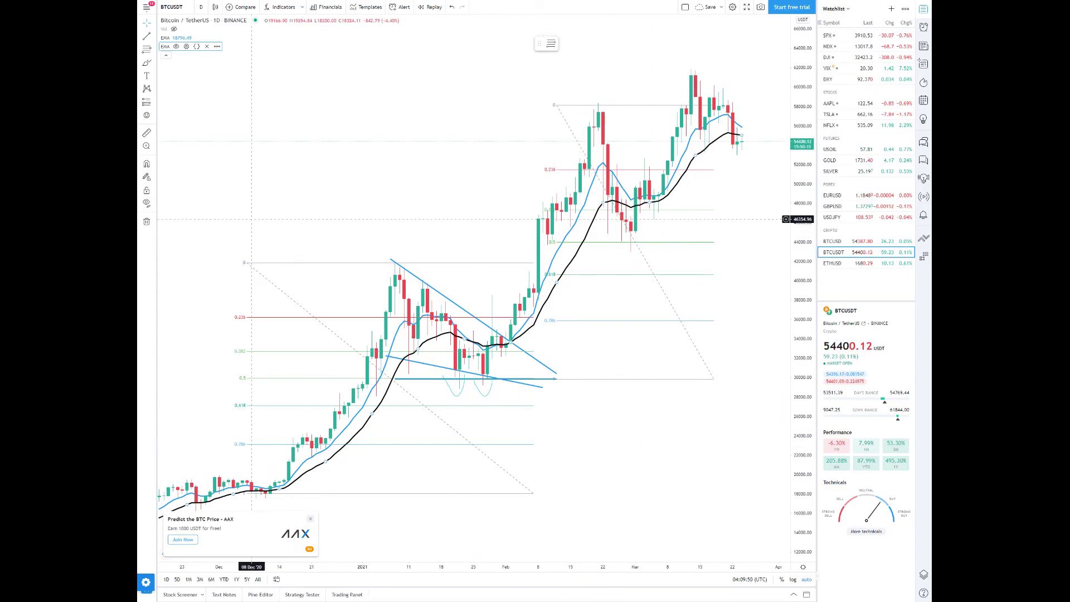
{"action": "scroll", "coordinate": [250, 220], "scroll_direction": "down", "scroll_amount": 5}
{"action": "scroll", "coordinate": [558, 245], "scroll_direction": "up", "scroll_amount": 8}
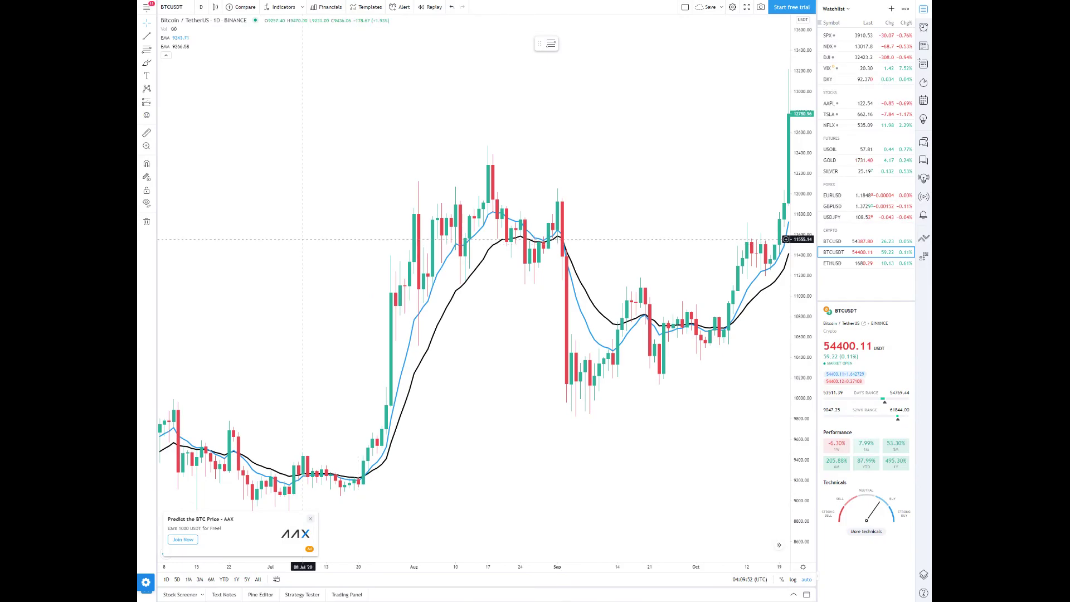
{"action": "left_click_drag", "start_coordinate": [301, 246], "coordinate": [753, 245]}
{"action": "left_click_drag", "start_coordinate": [370, 246], "coordinate": [704, 256]}
{"action": "scroll", "coordinate": [422, 243], "scroll_direction": "down", "scroll_amount": 2}
{"action": "scroll", "coordinate": [547, 275], "scroll_direction": "up", "scroll_amount": 2}
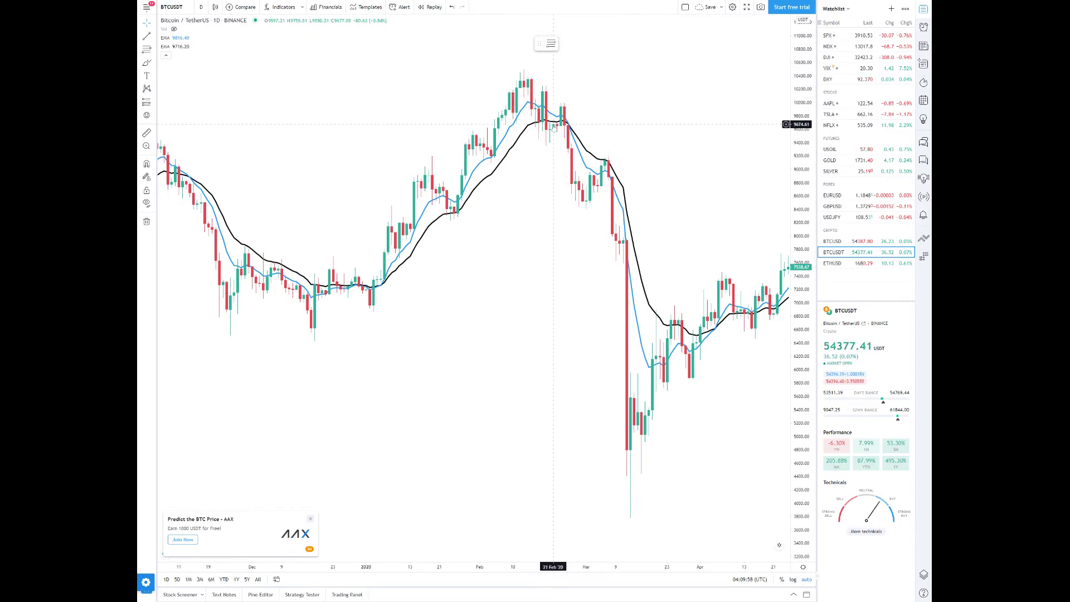
{"action": "left_click", "coordinate": [147, 62]}
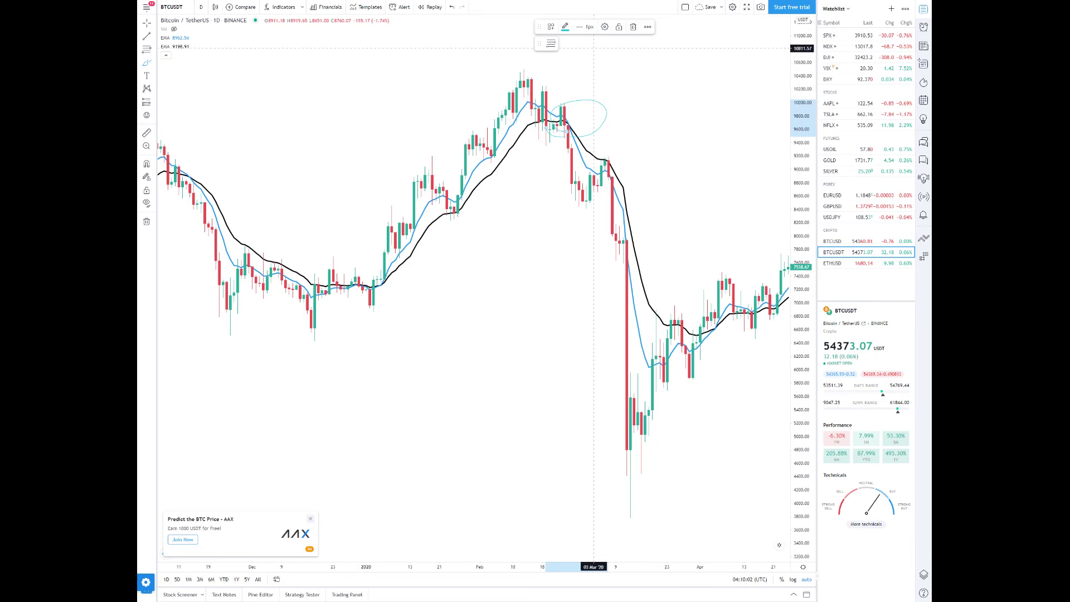
Make the crossover circle black and 4px thick, and add a diagonal brush stroke through the EMA crossover.
{"action": "left_click", "coordinate": [565, 28]}
{"action": "left_click", "coordinate": [641, 43]}
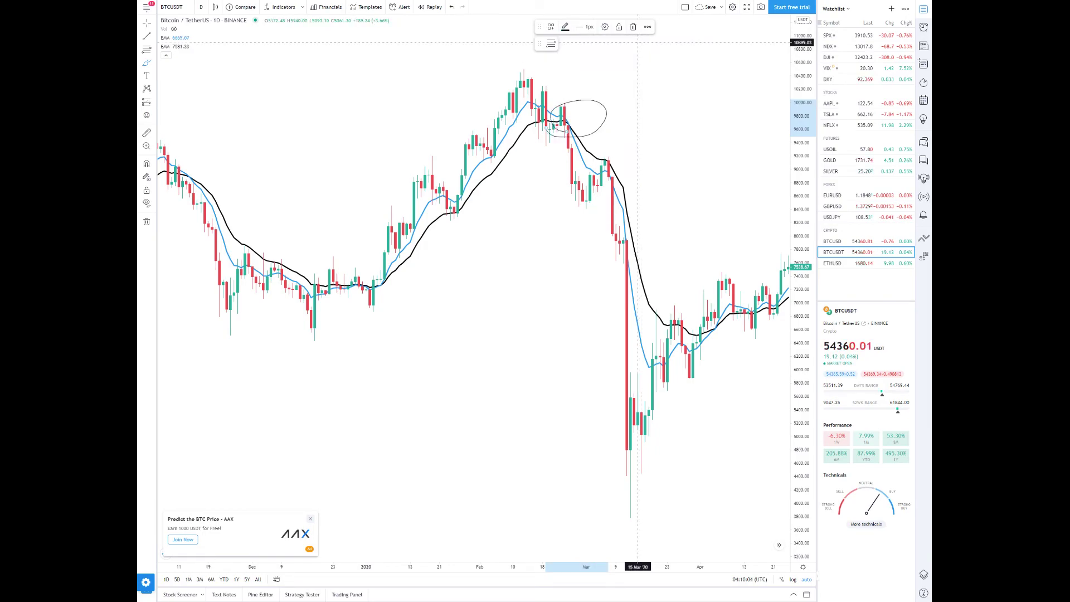
{"action": "left_click", "coordinate": [588, 27]}
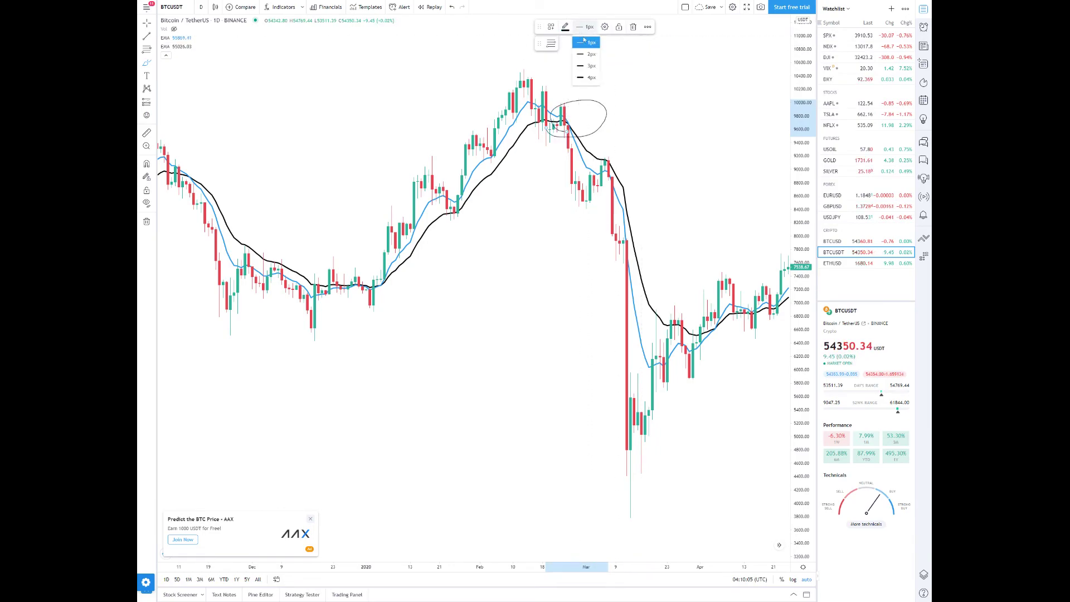
{"action": "left_click", "coordinate": [581, 77]}
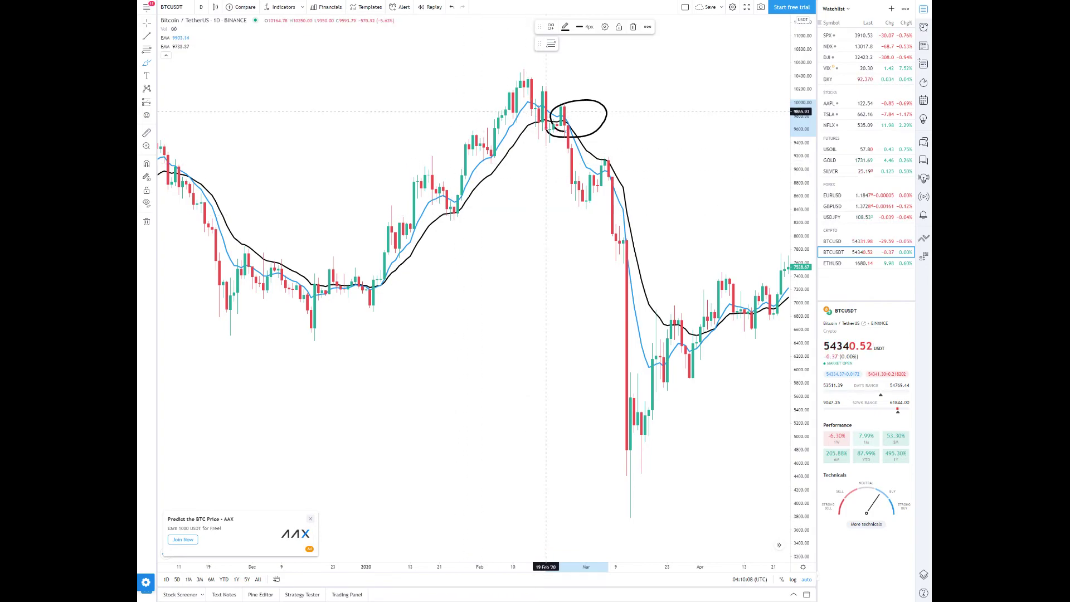
{"action": "left_click_drag", "start_coordinate": [578, 110], "coordinate": [557, 143]}
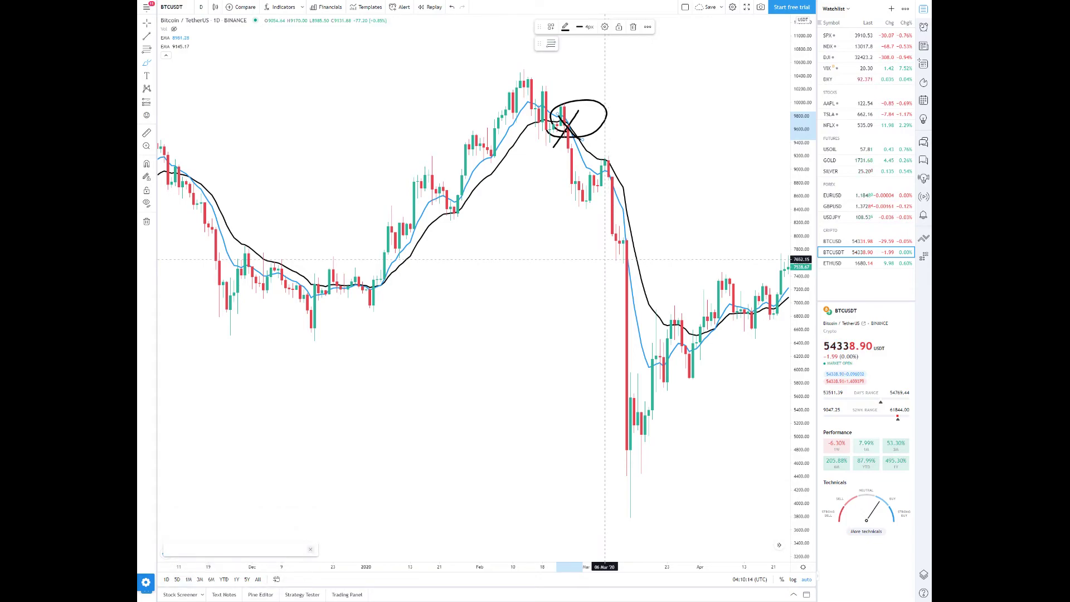
{"action": "left_click", "coordinate": [605, 259]}
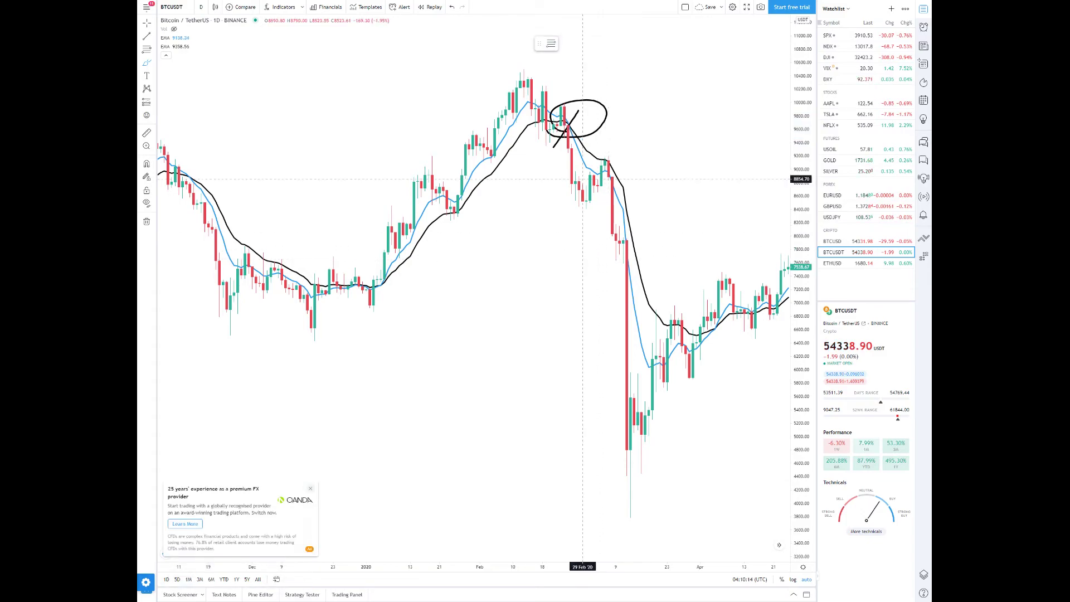
{"action": "left_click", "coordinate": [153, 24]}
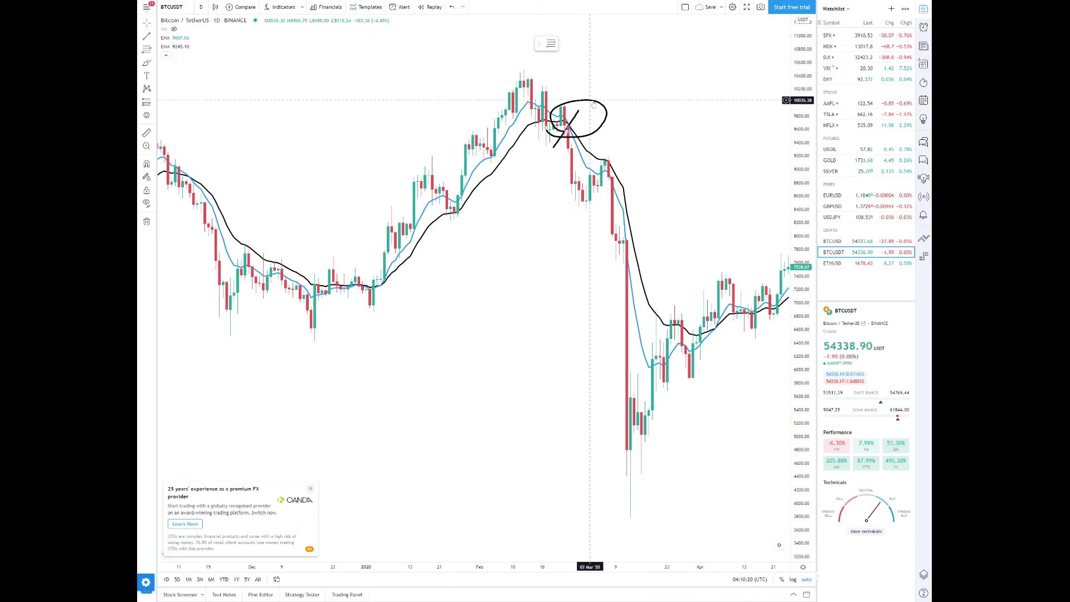
Remove the brush marks at the crossover and draw a Fib Retracement from about 8,423 in late February to about 9,997 in mid-March 2020.
{"action": "left_click", "coordinate": [578, 112]}
{"action": "left_click", "coordinate": [577, 113]}
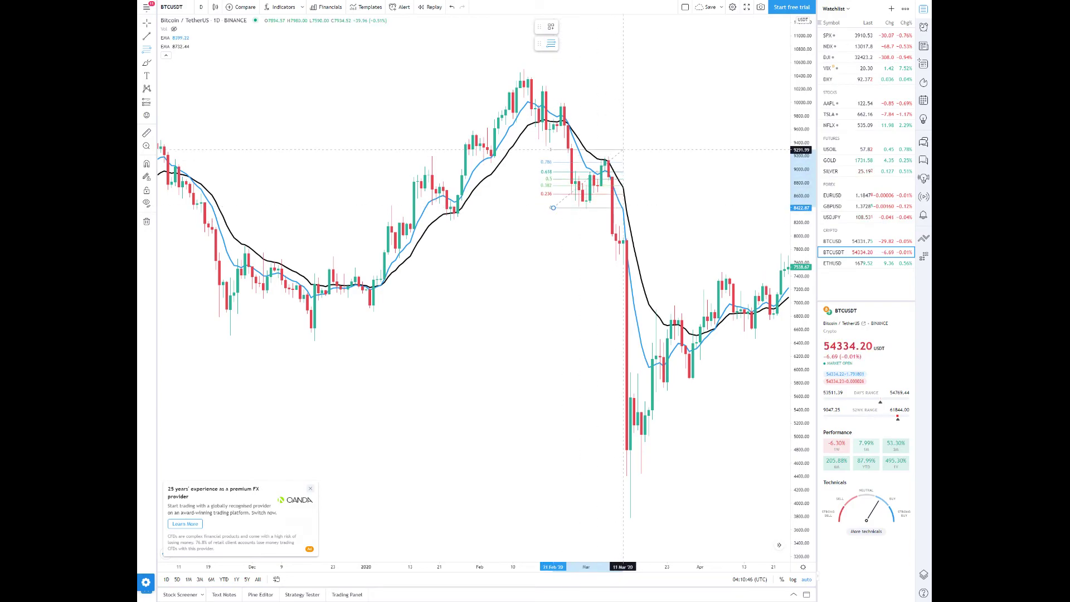
{"action": "left_click", "coordinate": [634, 104]}
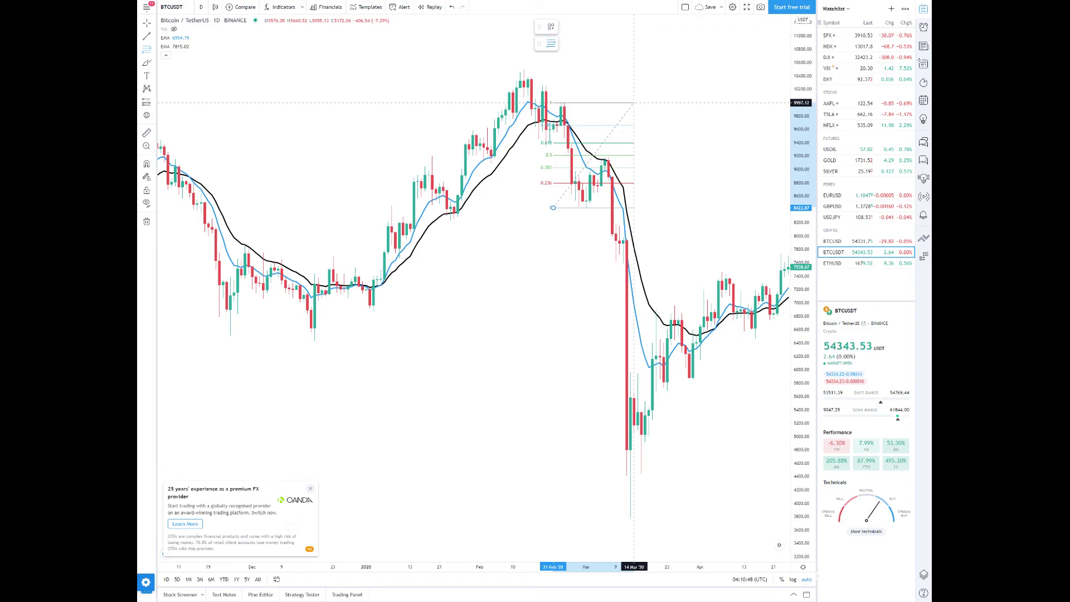
Set the Fib Retracement's level labels to Right.
{"action": "double_click", "coordinate": [565, 210]}
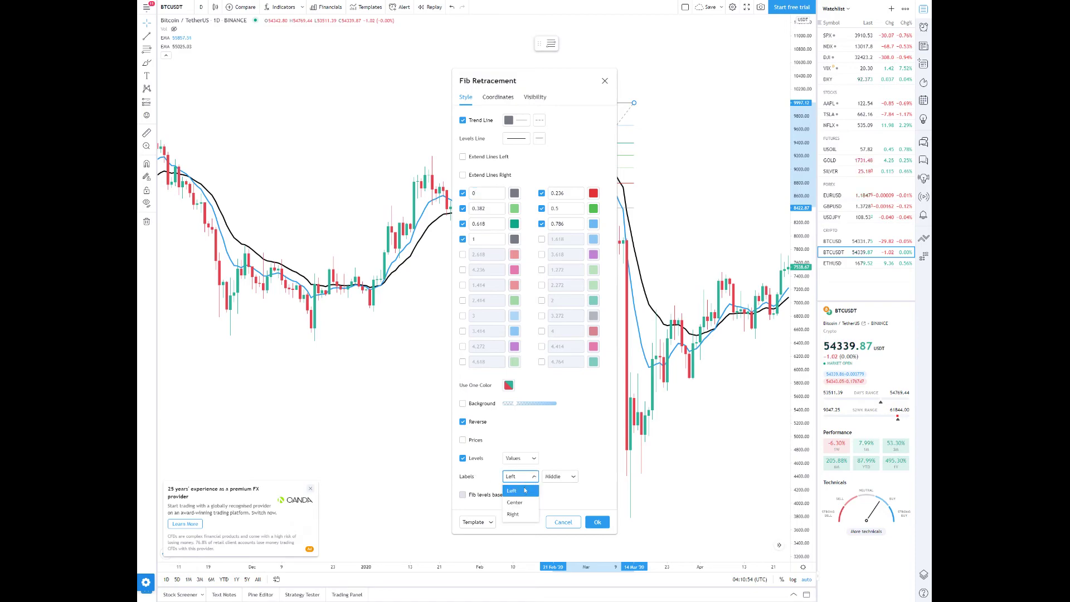
{"action": "left_click", "coordinate": [514, 514]}
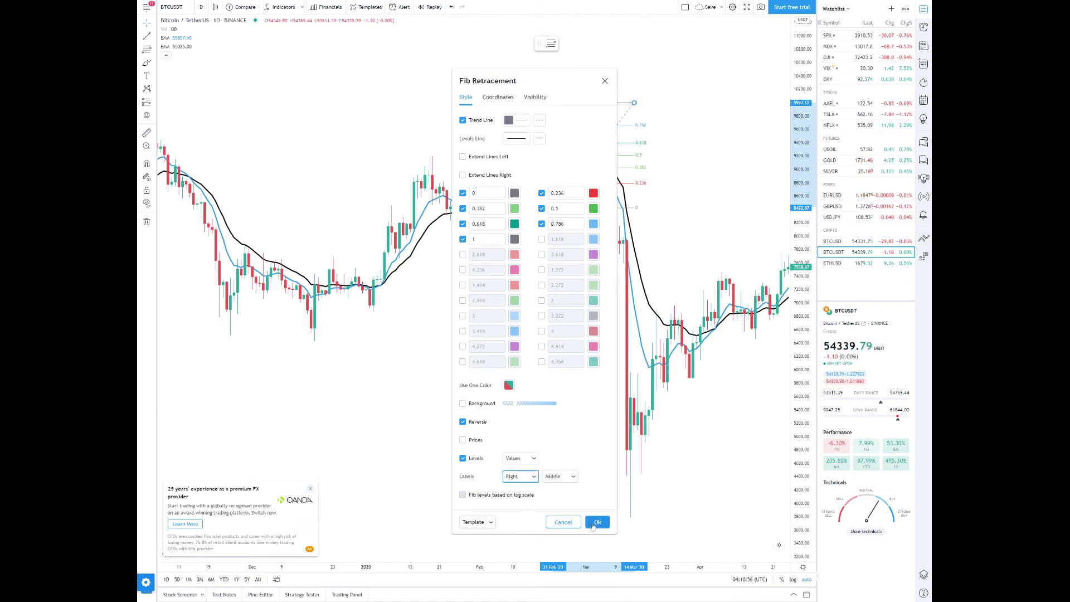
{"action": "left_click", "coordinate": [594, 523]}
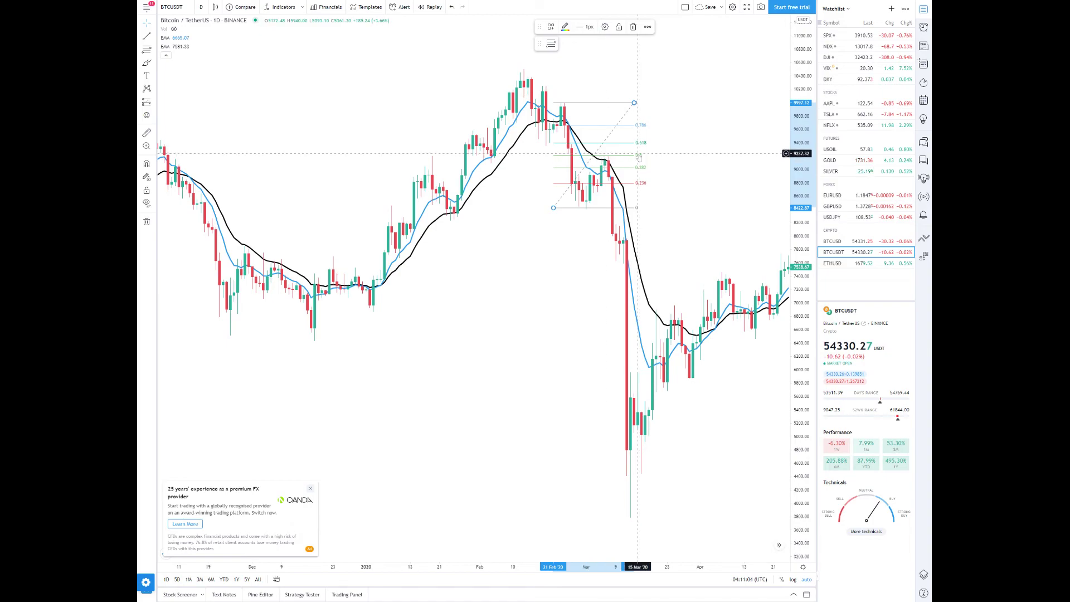
Draw a level trend line at about 9,177 and extend it from mid-October 2019 to late March 2020.
{"action": "scroll", "coordinate": [640, 159], "scroll_direction": "down", "scroll_amount": 1}
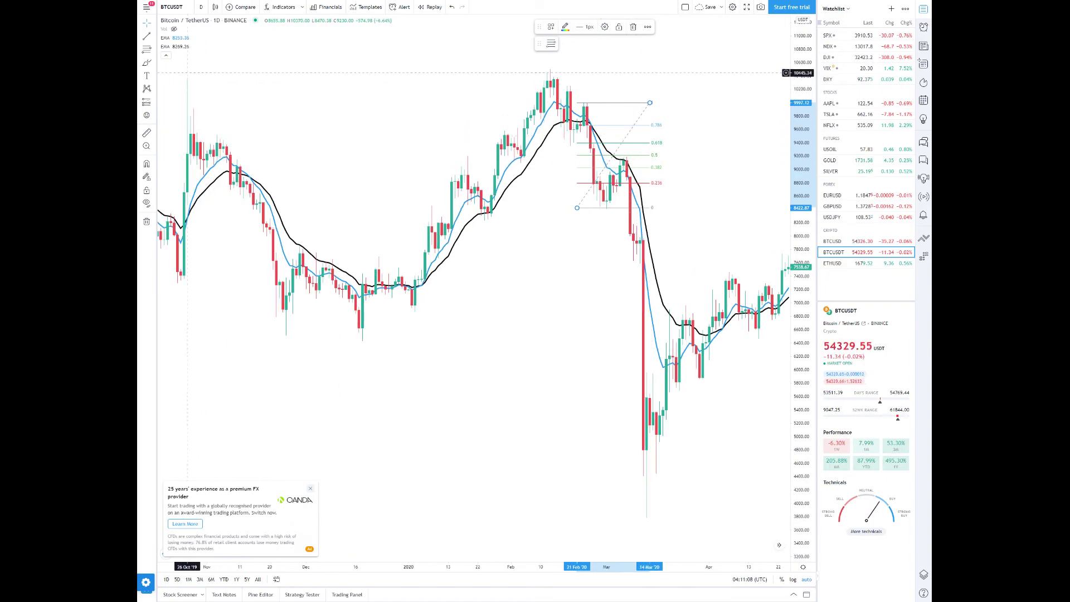
{"action": "left_click", "coordinate": [144, 40]}
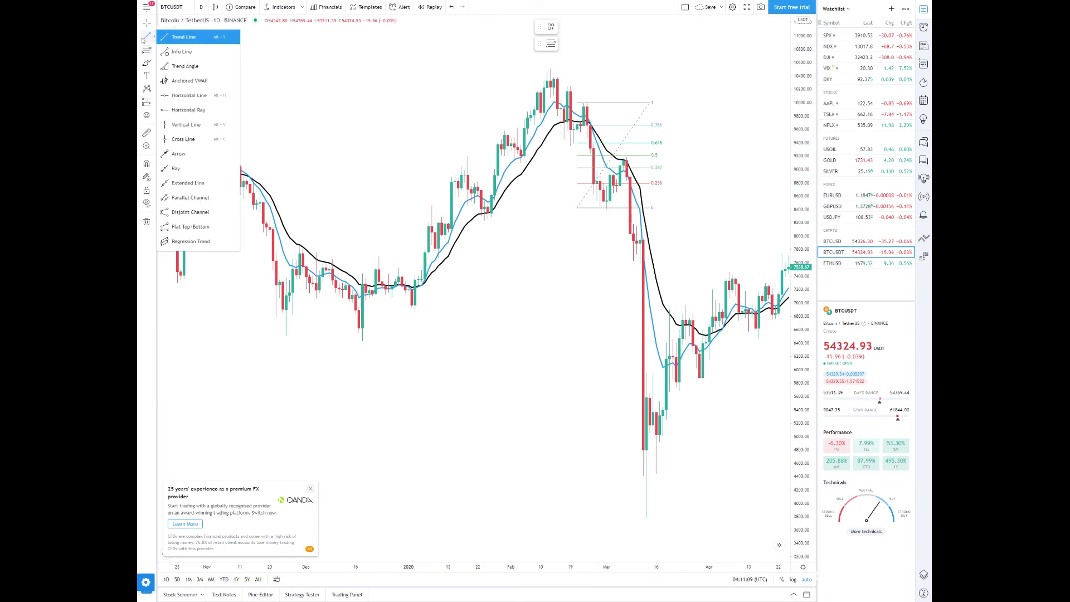
{"action": "left_click", "coordinate": [179, 37]}
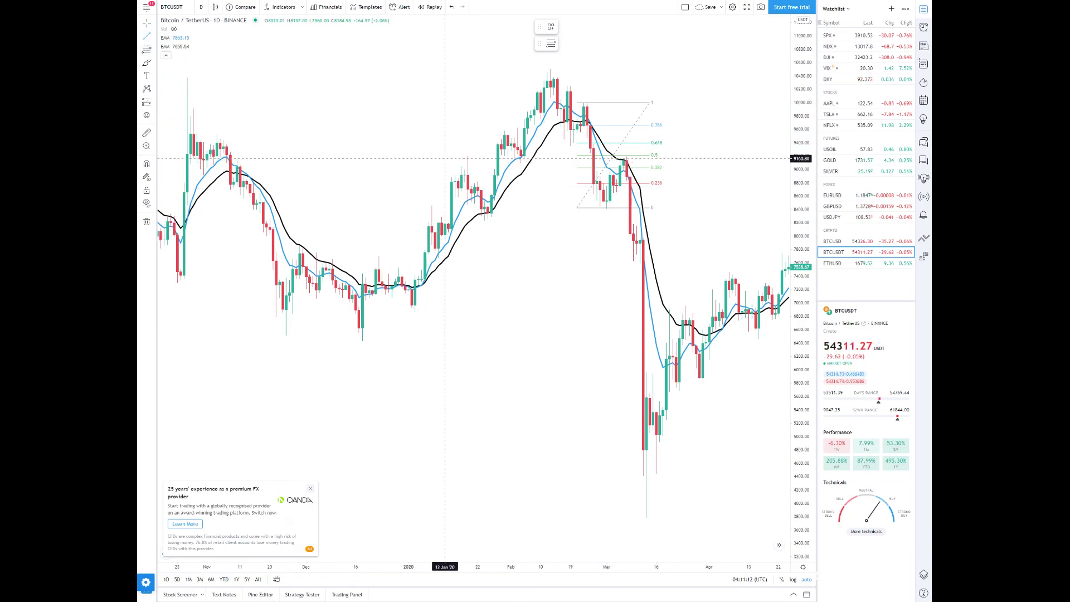
{"action": "left_click", "coordinate": [435, 158]}
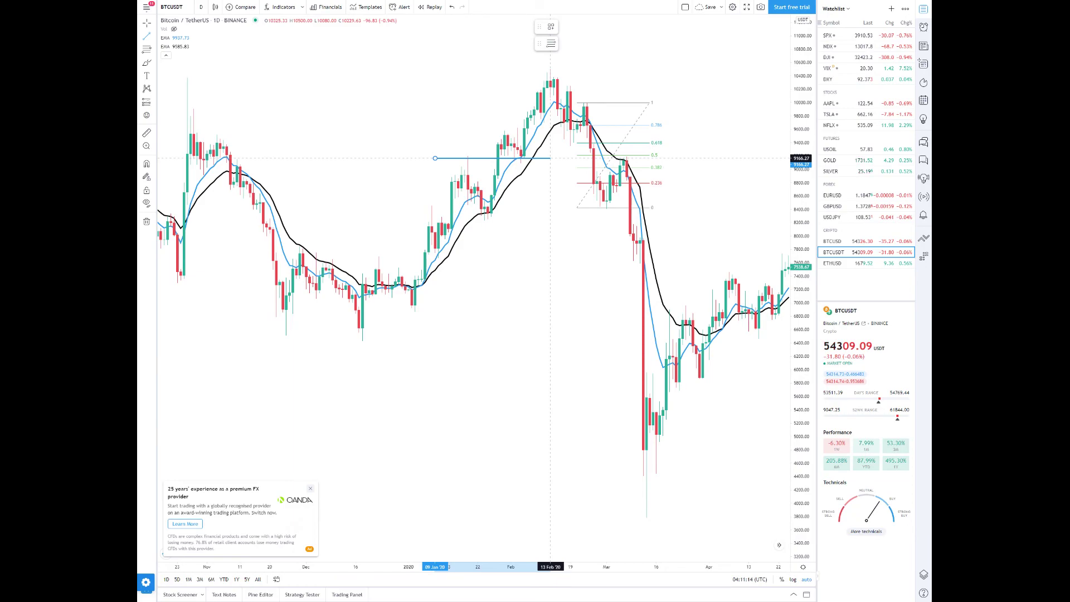
{"action": "left_click", "coordinate": [550, 158]}
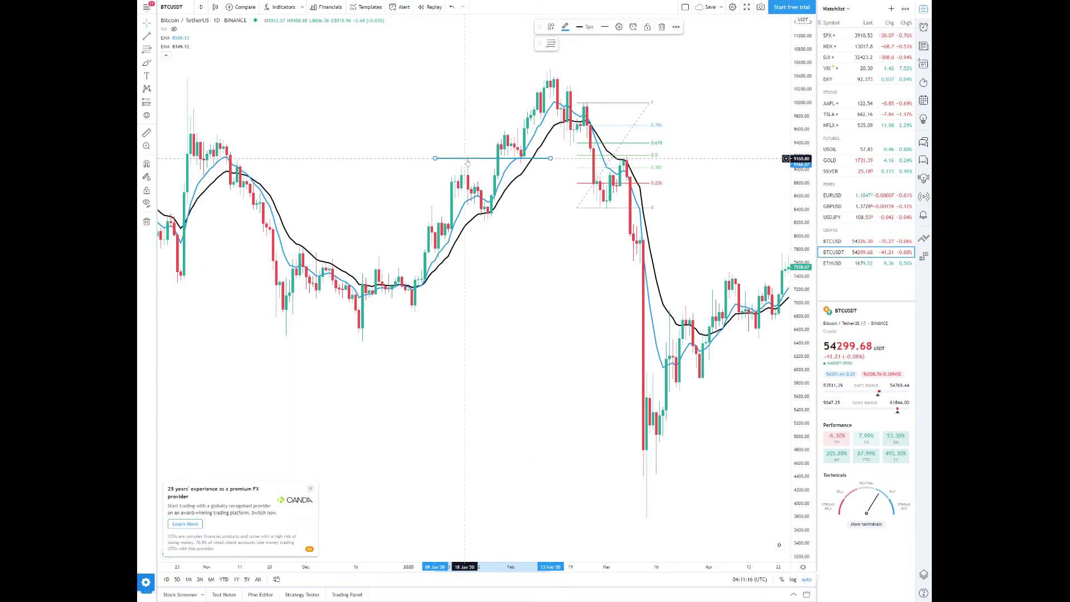
{"action": "left_click_drag", "start_coordinate": [435, 159], "coordinate": [163, 159]}
{"action": "left_click_drag", "start_coordinate": [552, 160], "coordinate": [692, 158]}
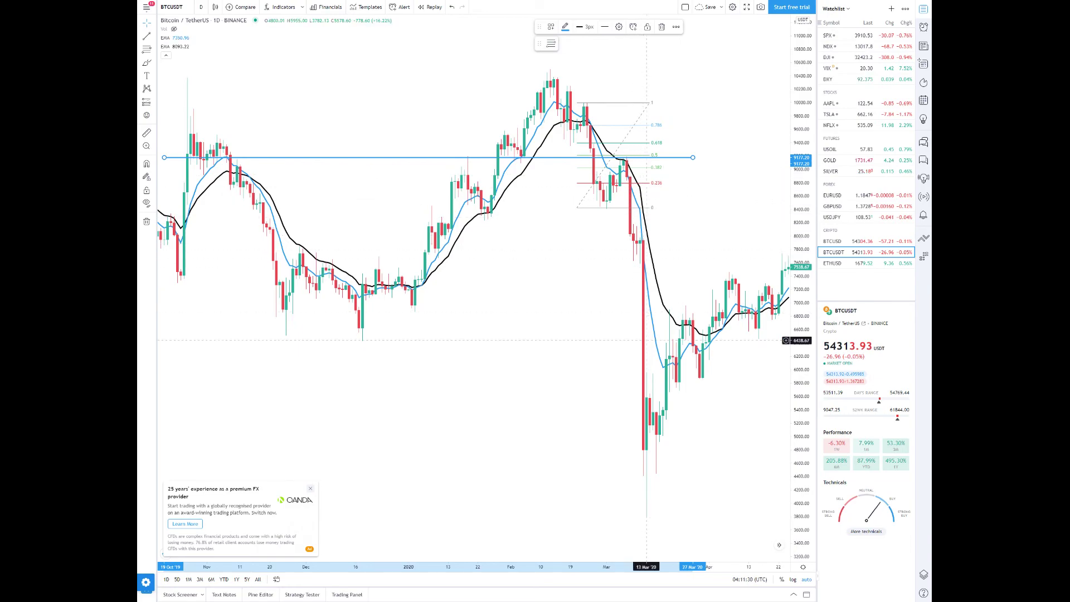
{"action": "left_click", "coordinate": [569, 261]}
Place a Short Position on the trend line in early March 2020 with entry about 9,177 and stop about 9,407.
{"action": "scroll", "coordinate": [566, 259], "scroll_direction": "up", "scroll_amount": 1}
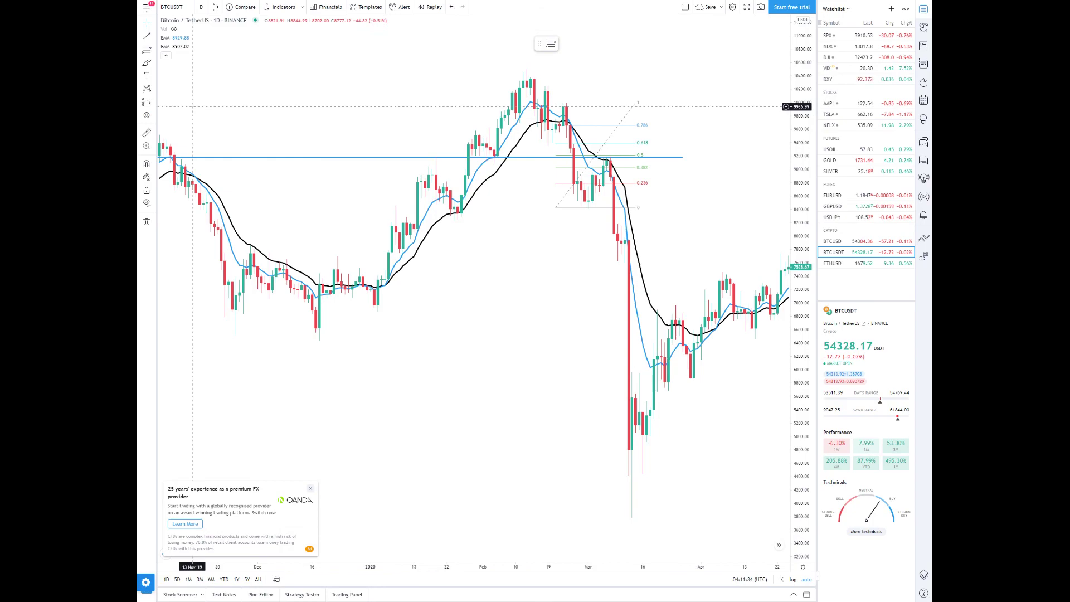
{"action": "left_click", "coordinate": [149, 103]}
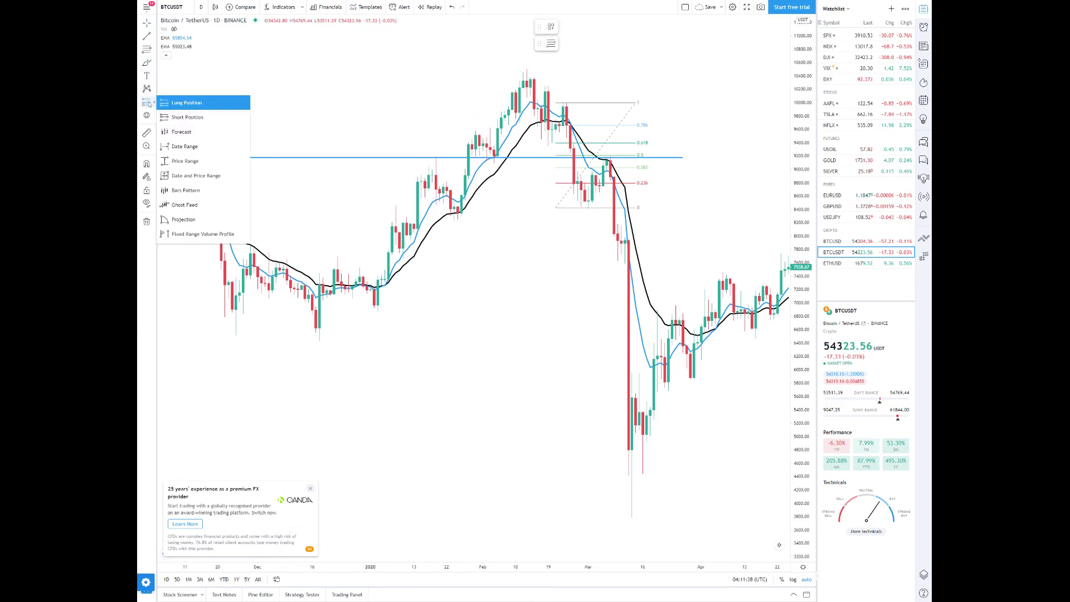
{"action": "left_click", "coordinate": [180, 119]}
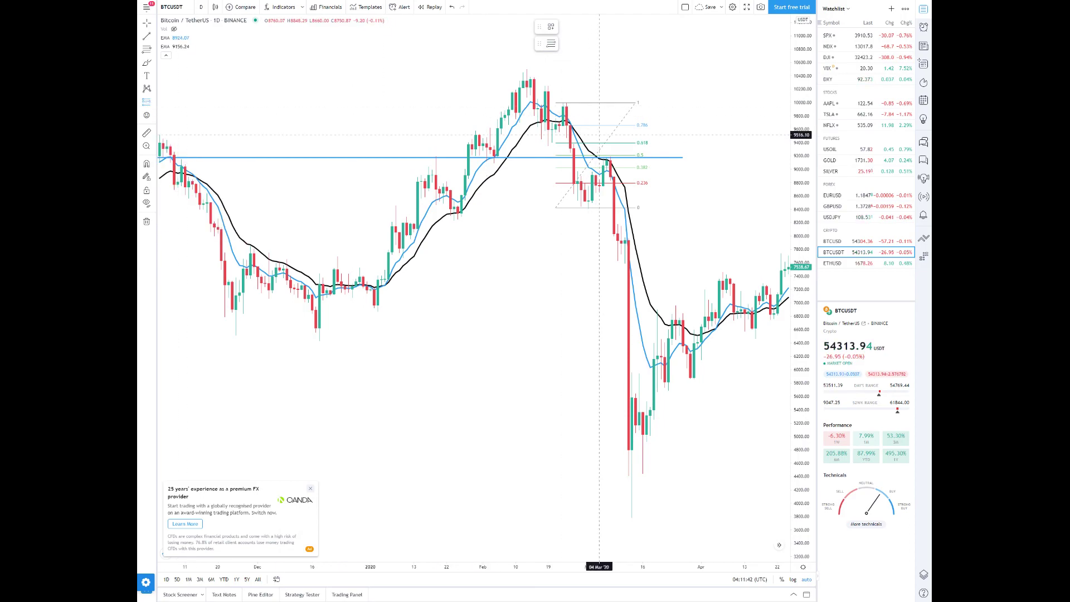
{"action": "left_click", "coordinate": [622, 158]}
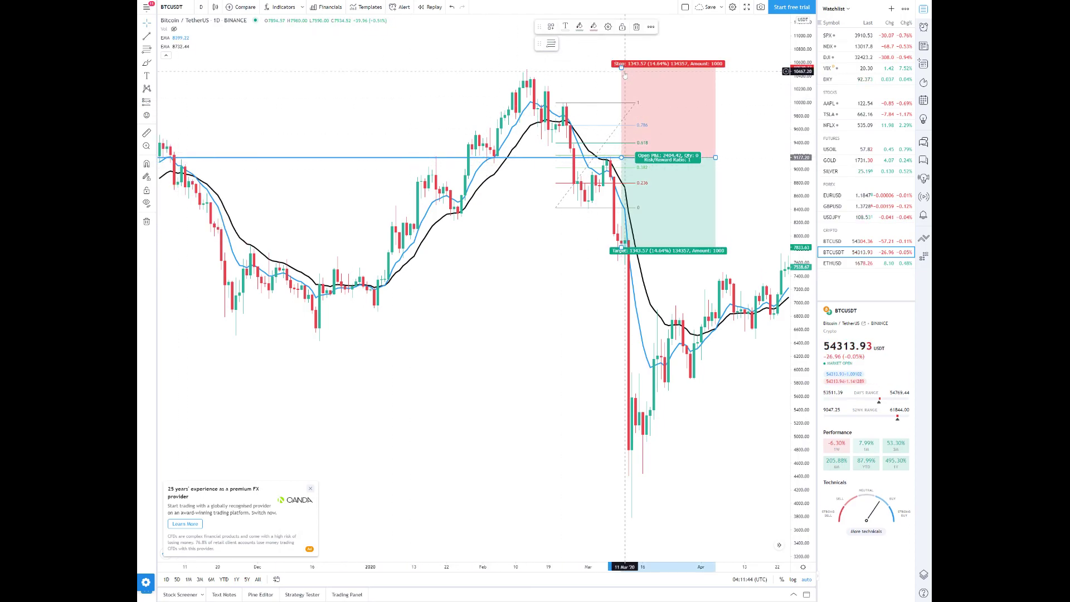
{"action": "left_click_drag", "start_coordinate": [622, 61], "coordinate": [621, 142]}
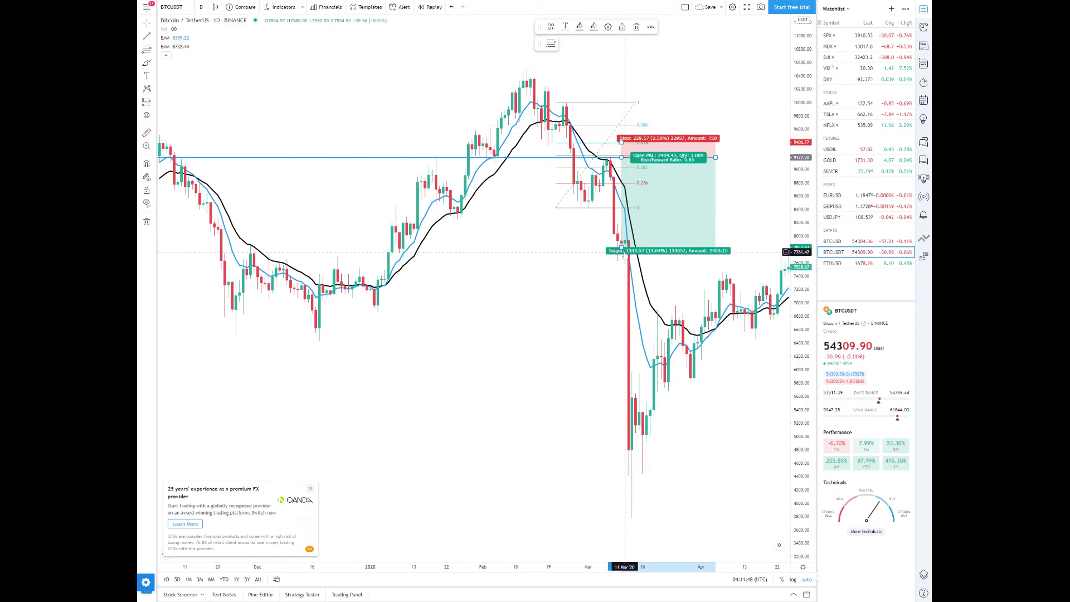
Place a Long Position at the late January 2020 low with entry about 8,270, stop about 7,958 and target about 9,554.
{"action": "left_click", "coordinate": [154, 101]}
{"action": "left_click", "coordinate": [192, 110]}
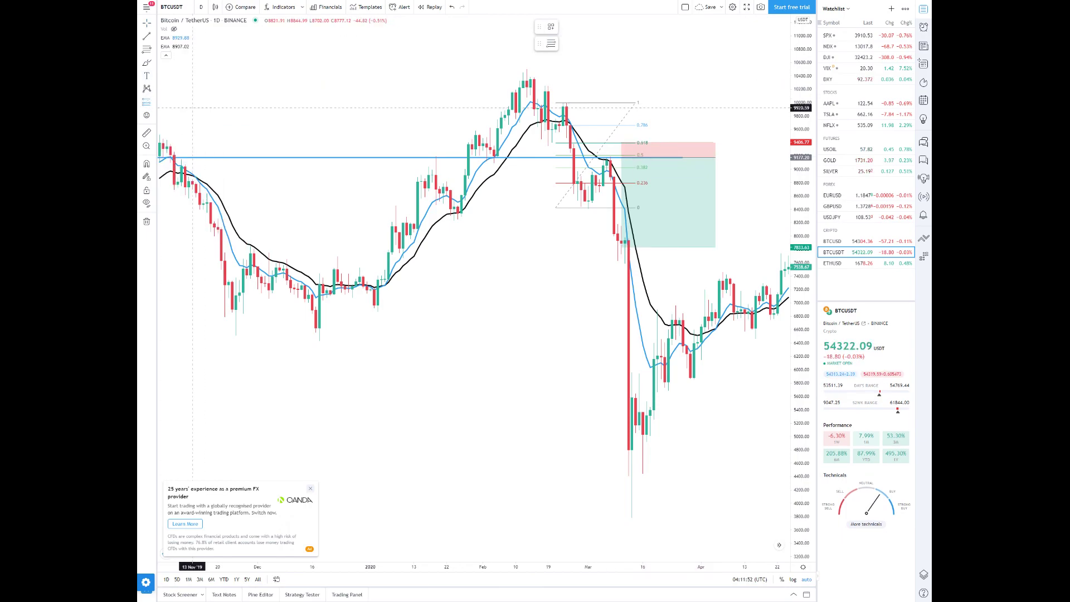
{"action": "left_click", "coordinate": [455, 218]}
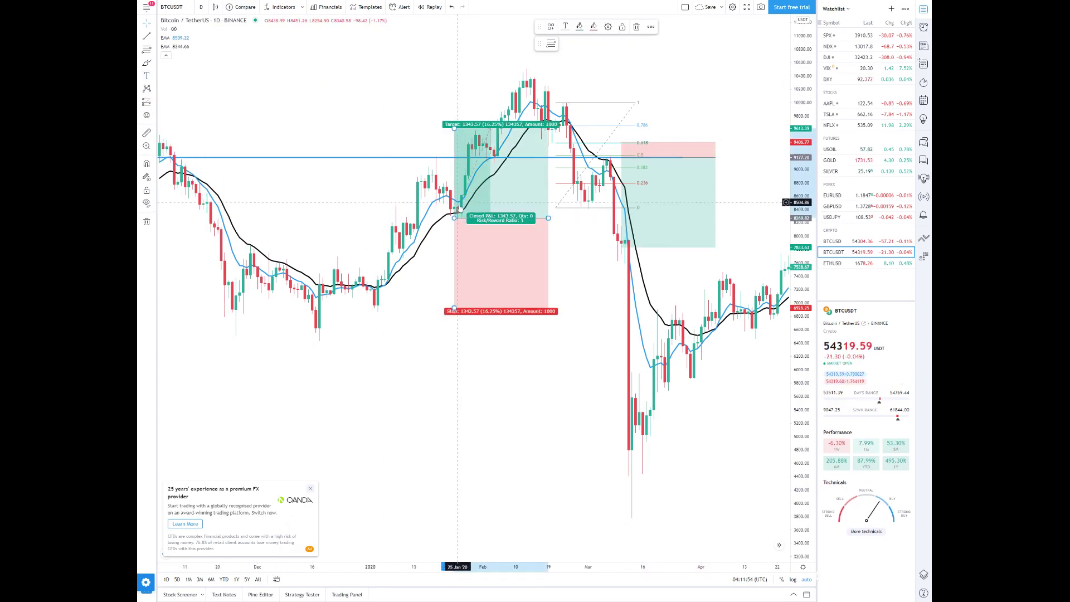
{"action": "left_click_drag", "start_coordinate": [455, 308], "coordinate": [454, 239]}
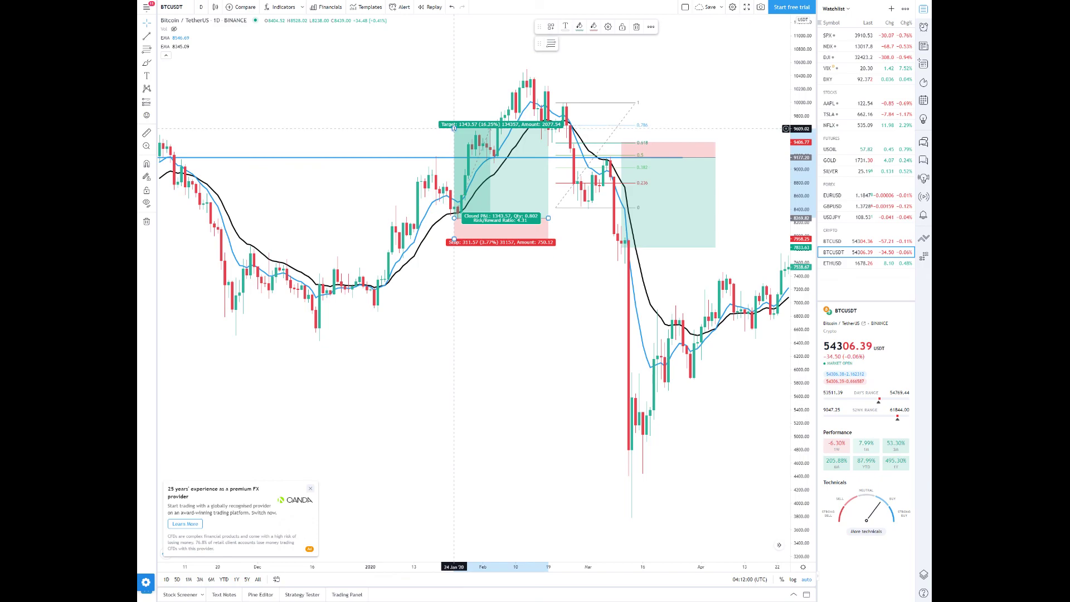
{"action": "left_click", "coordinate": [628, 77]}
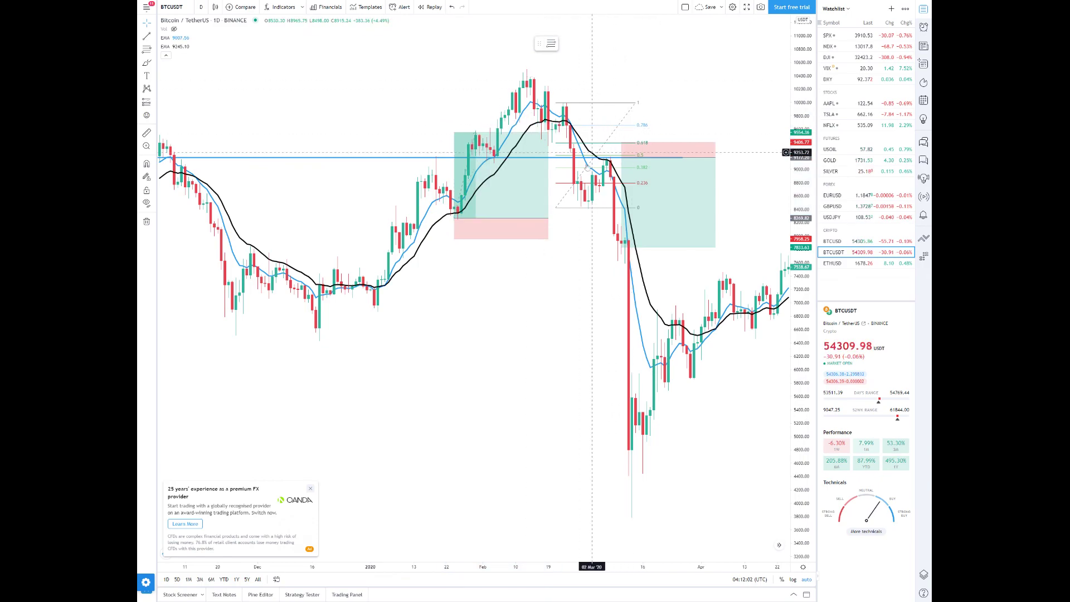